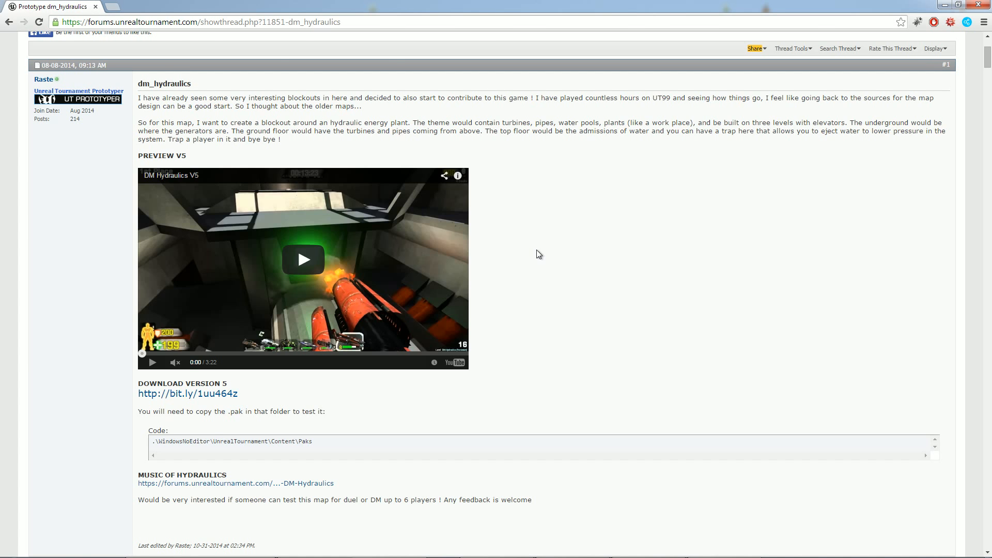
Step: Switch to the Unreal Editor and examine the trap's closing cylinder mesh and green trigger volume in the DM-Hydraulics level
scroll(537, 255, up, 2)
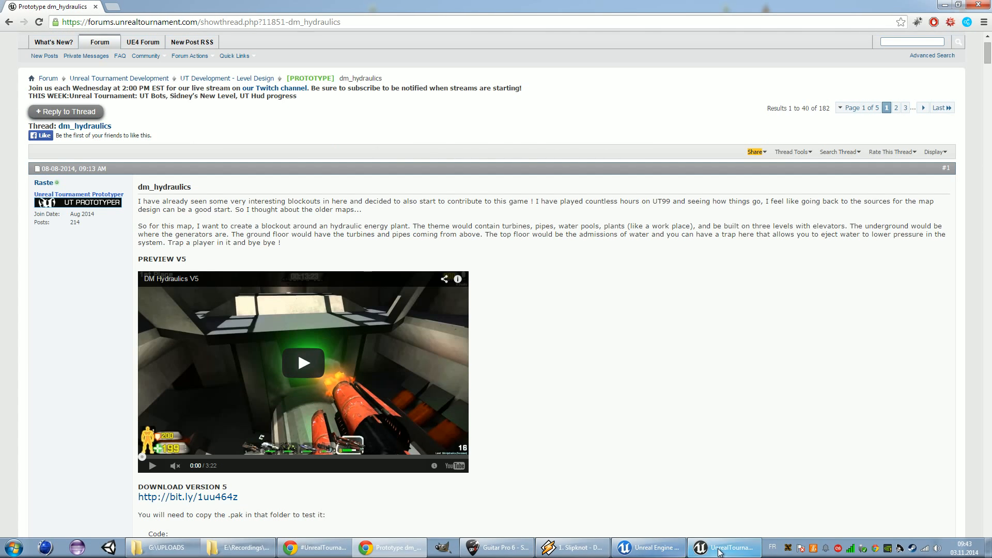
click(719, 552)
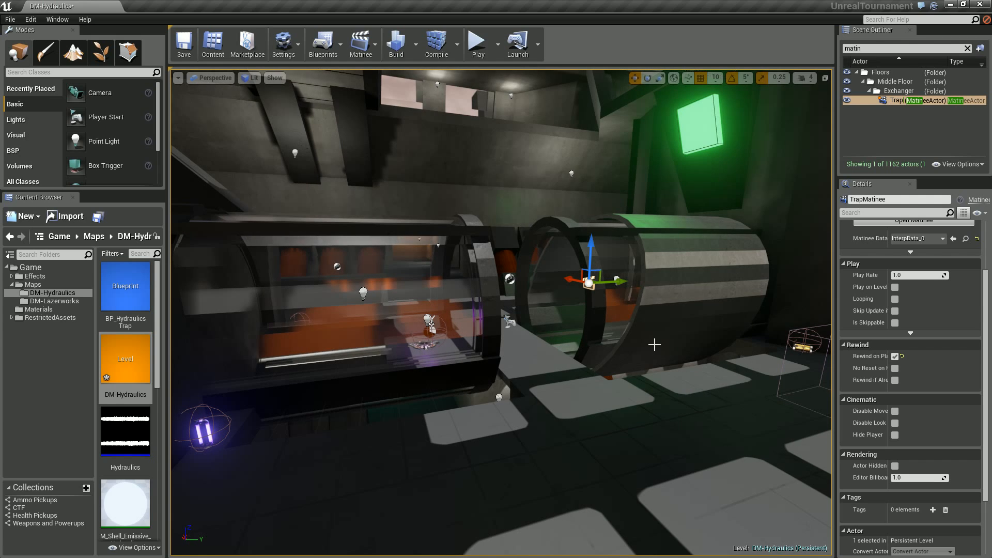
right_drag(600, 401, 620, 351)
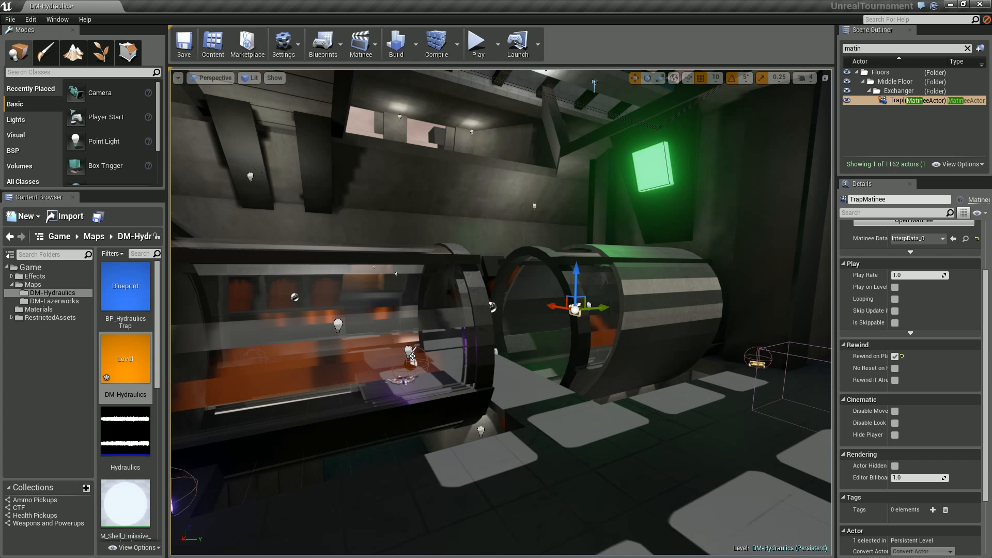
right_drag(412, 355, 412, 356)
right_drag(546, 426, 510, 438)
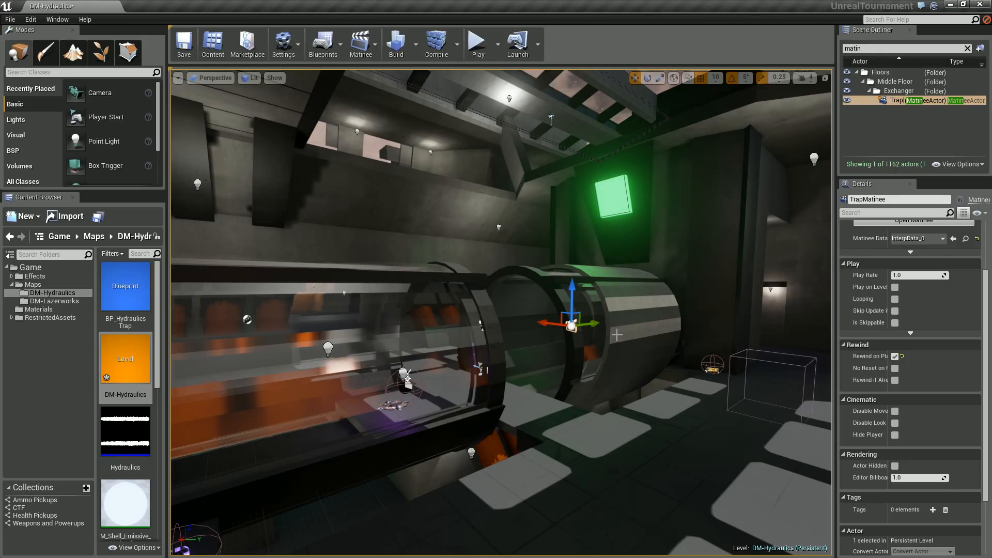
click(633, 312)
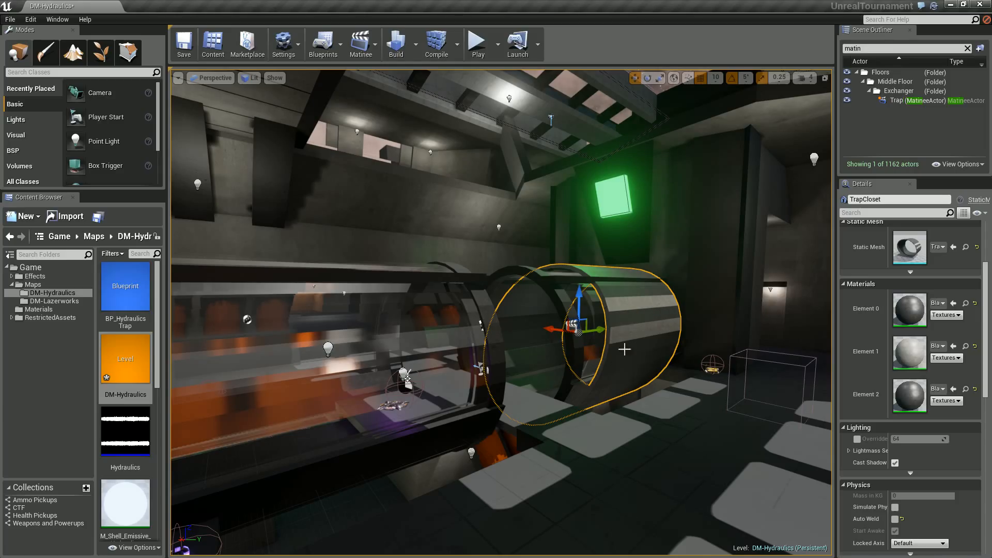
click(625, 206)
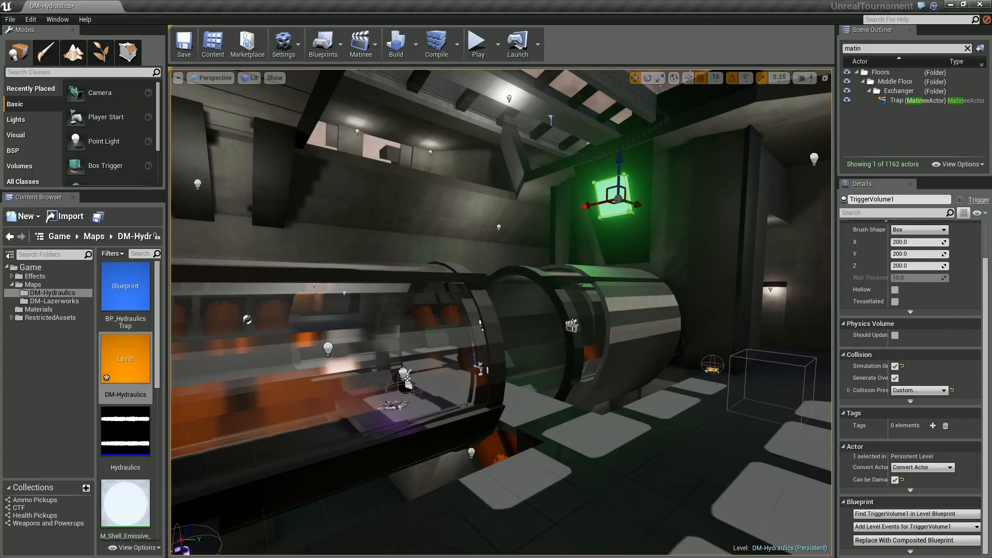
Step: Select the TrapMatinee actor and review its play, rewind, cinematic and rendering properties
click(910, 100)
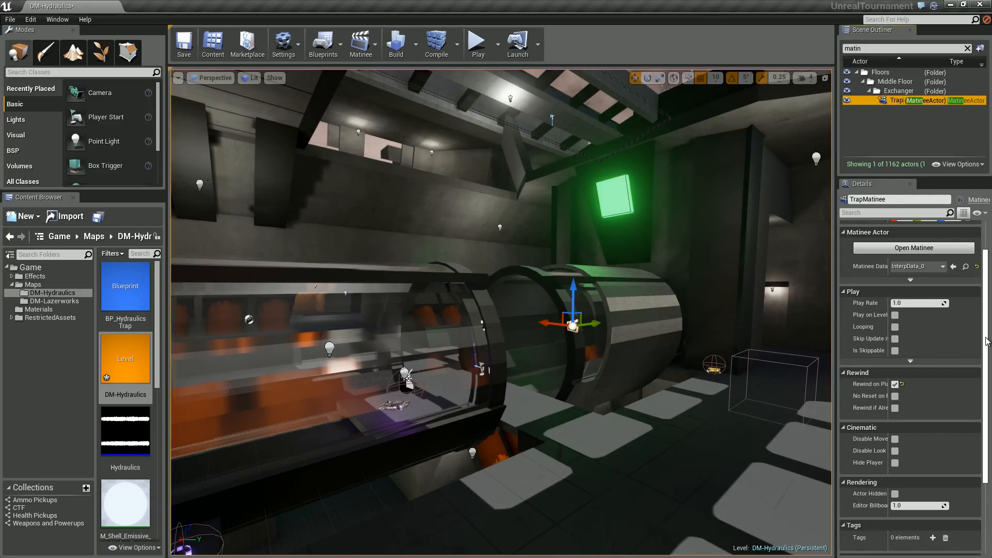
drag(987, 281, 991, 324)
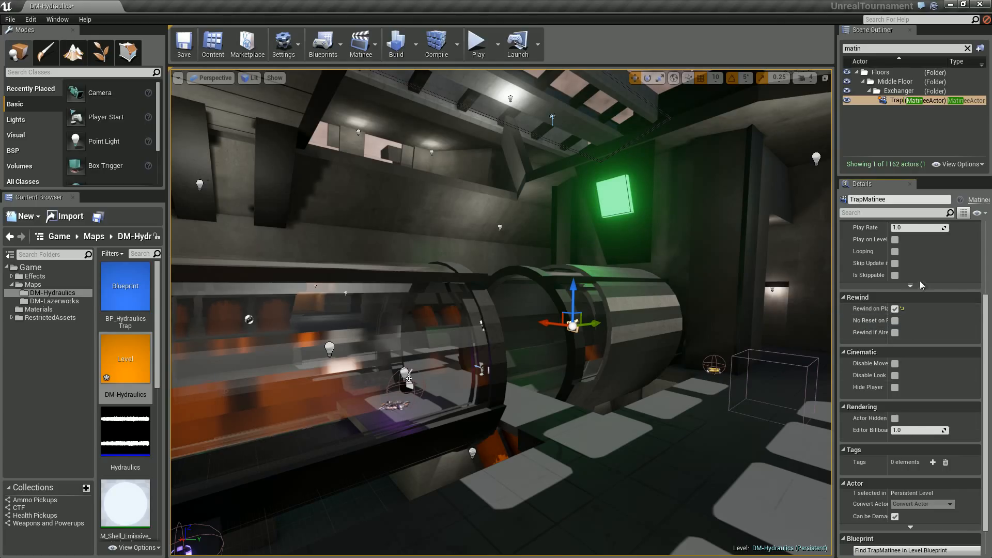
drag(987, 333, 987, 304)
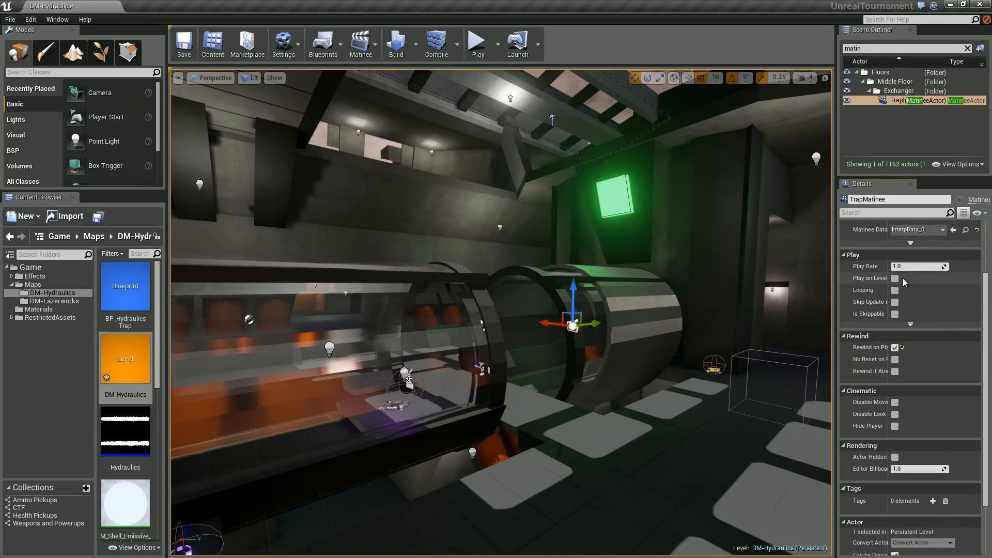
scroll(987, 304, down, 3)
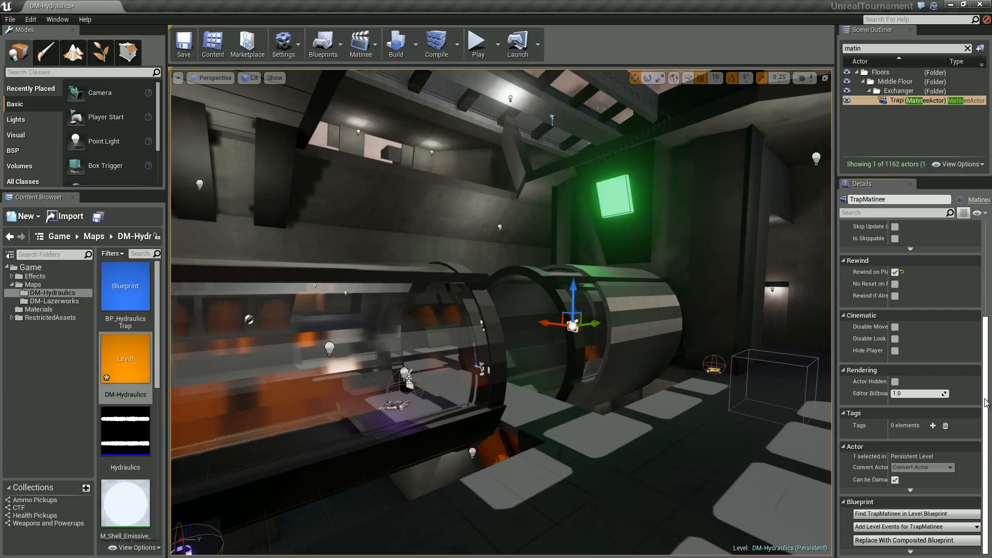
scroll(987, 397, up, 3)
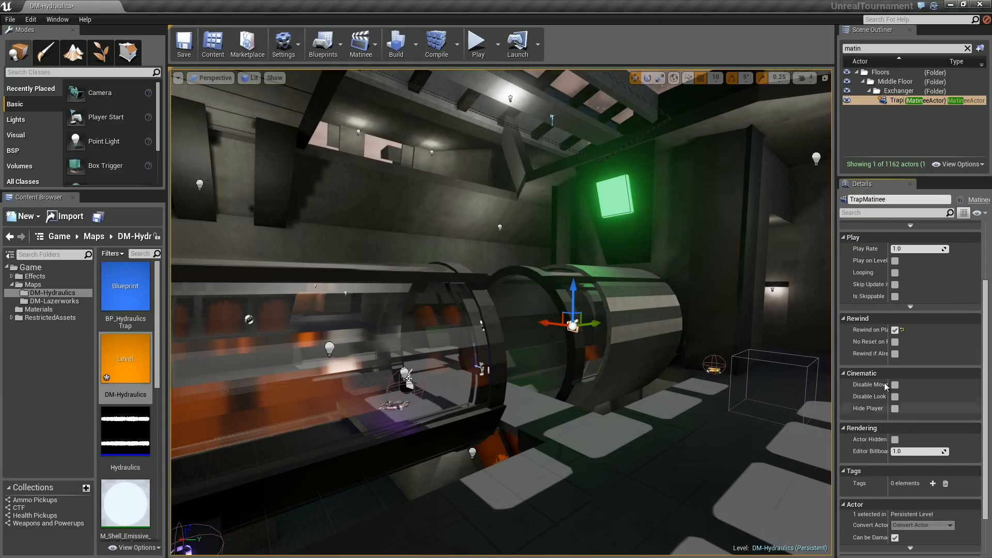
scroll(917, 310, up, 4)
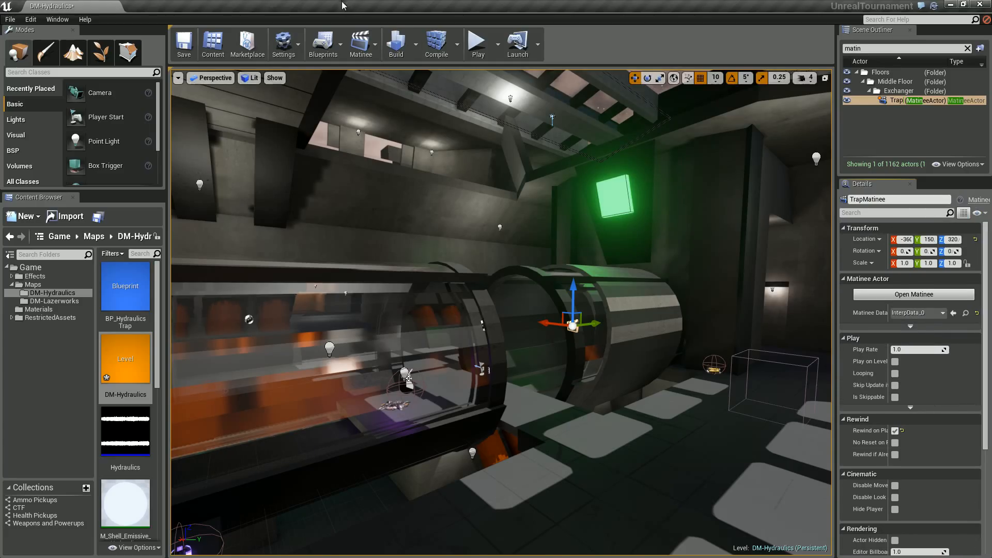
Step: Open TrapMatinee in the Matinee editor and inspect the movement tracks of the trap and trigger groups
click(376, 48)
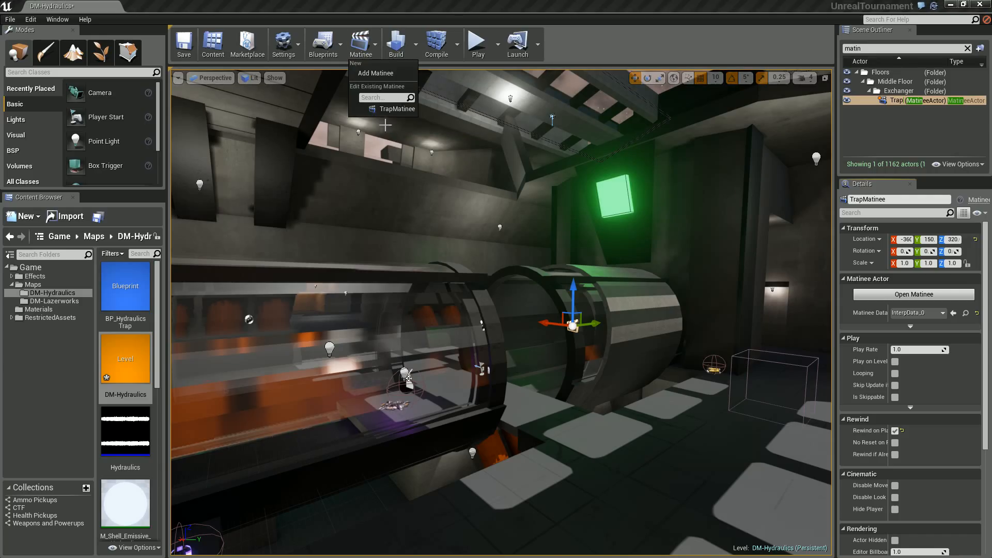
click(385, 108)
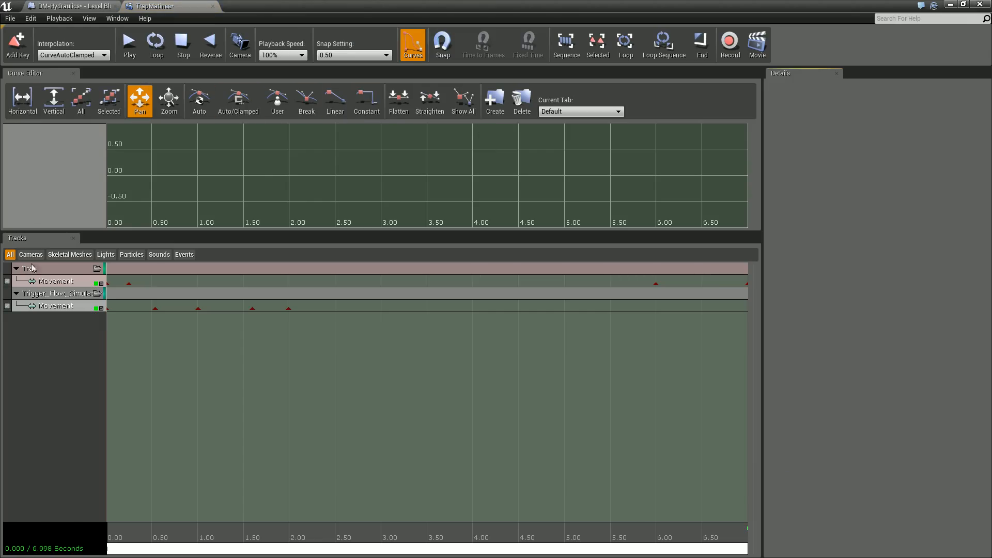
click(53, 282)
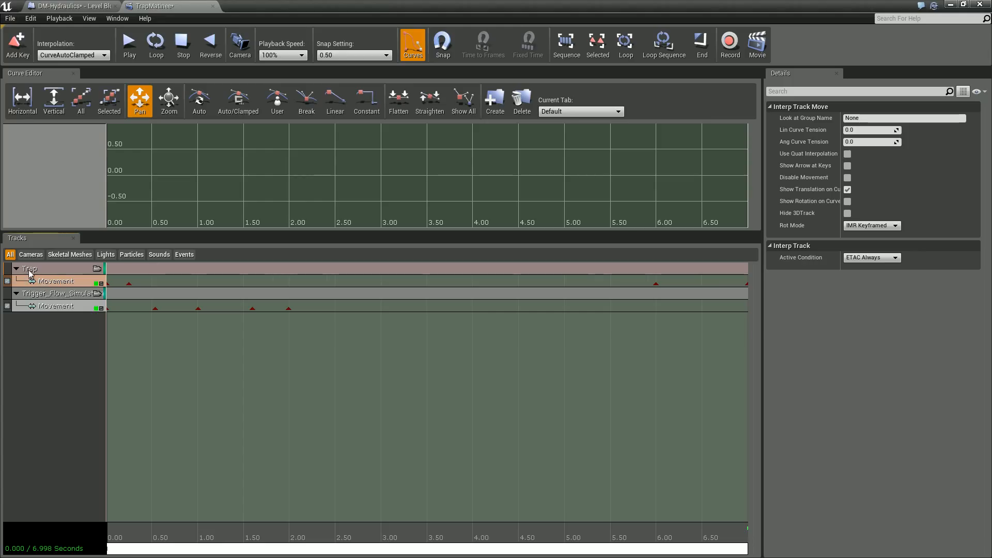
click(54, 307)
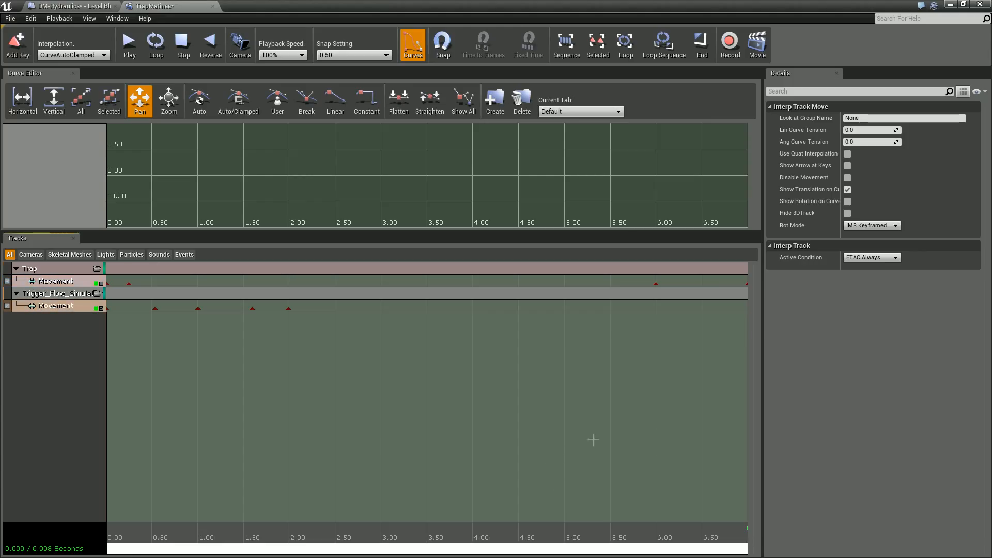
Step: Loop the Matinee playback and watch the trap cylinder's motion from outside and inside the tube
click(153, 46)
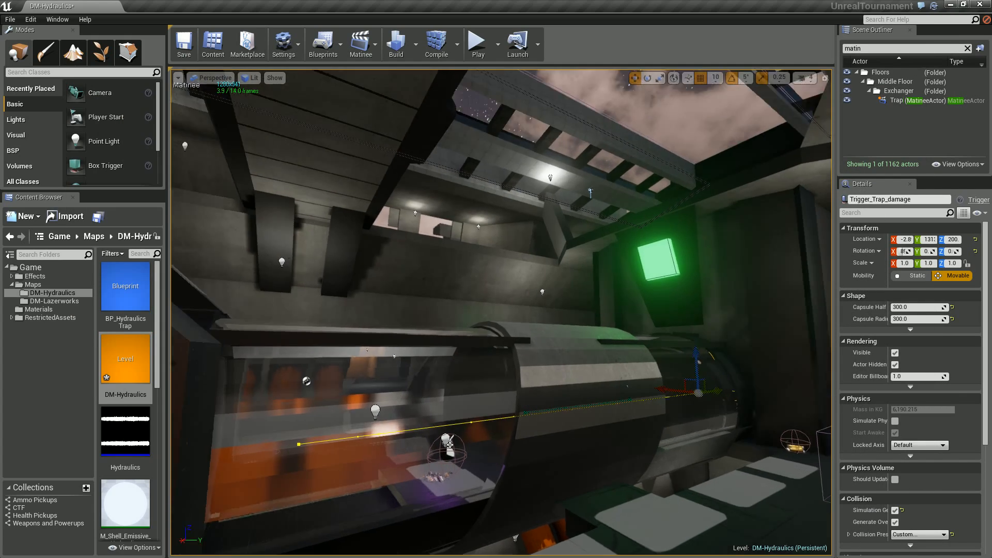
right_drag(451, 445, 566, 435)
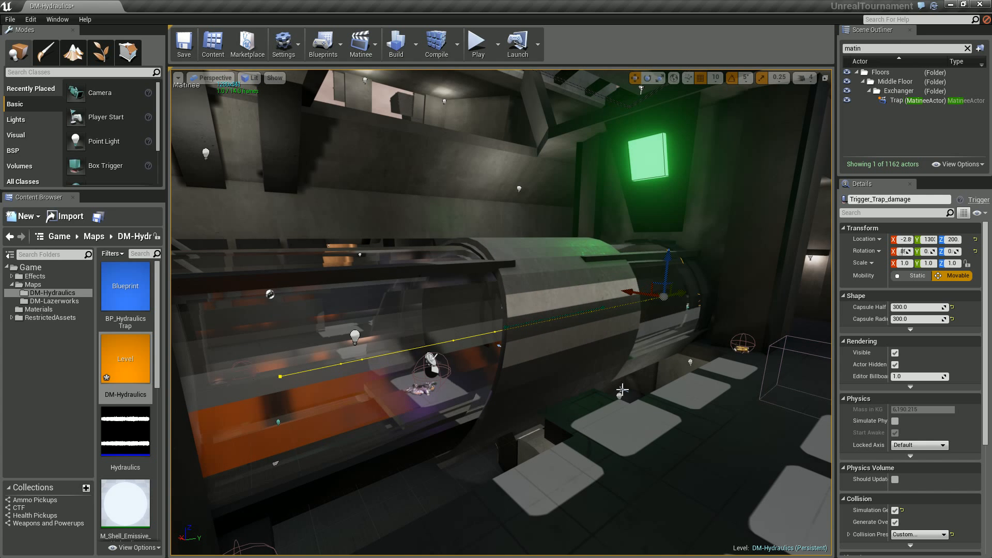
right_drag(489, 279, 490, 280)
key(w)
key(s)
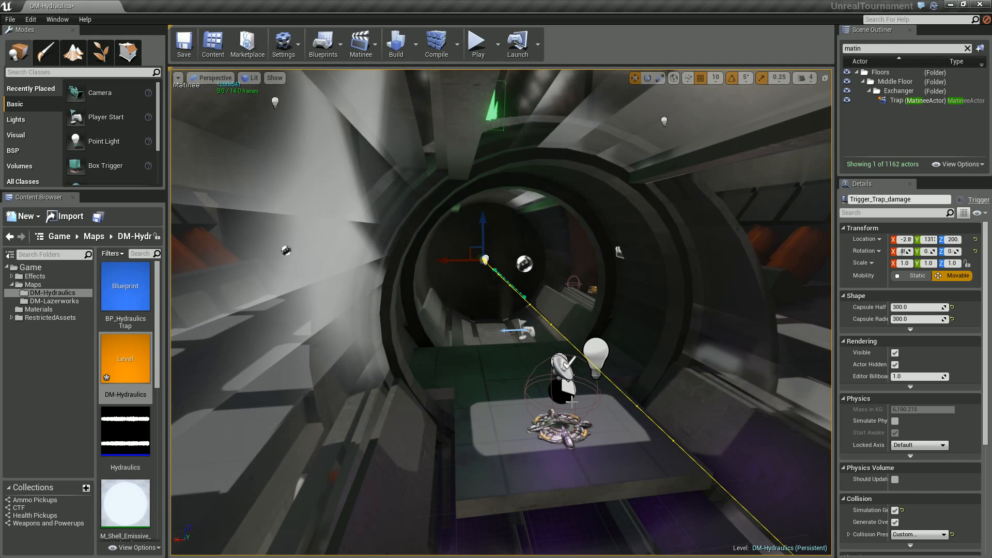
key(w)
right_drag(587, 443, 587, 443)
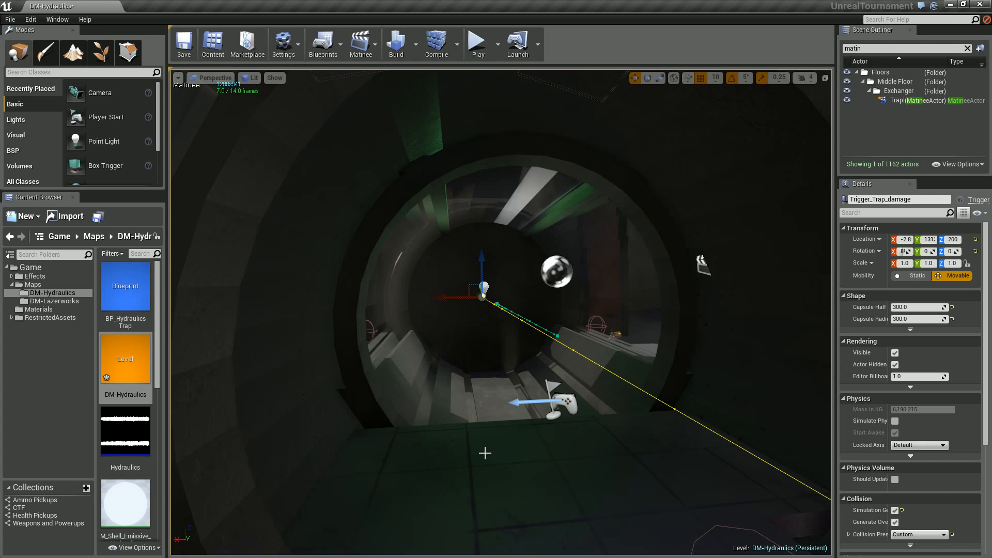
right_drag(475, 463, 475, 462)
key(s)
key(a)
key(d)
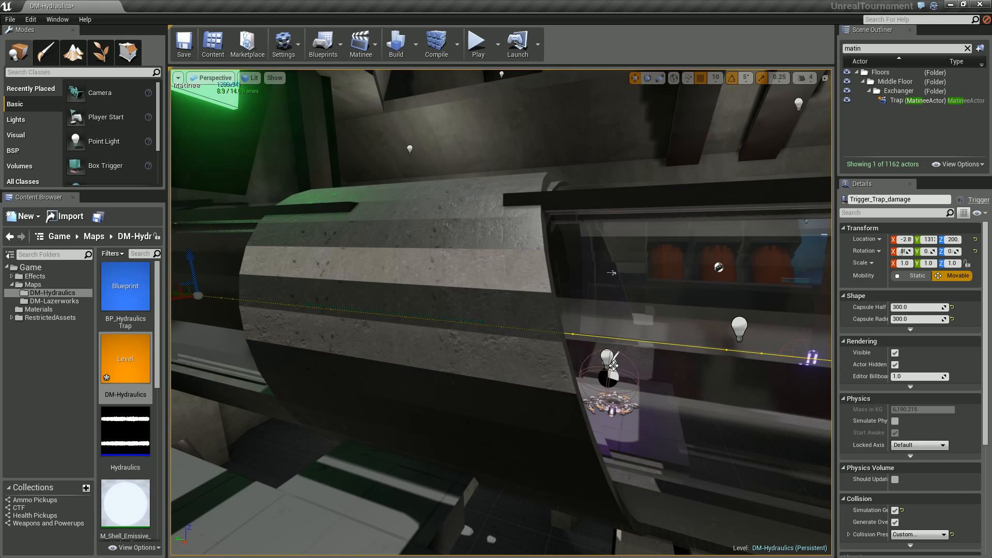
Step: Stop the looping playback and close the Matinee editor to return to the level
click(724, 550)
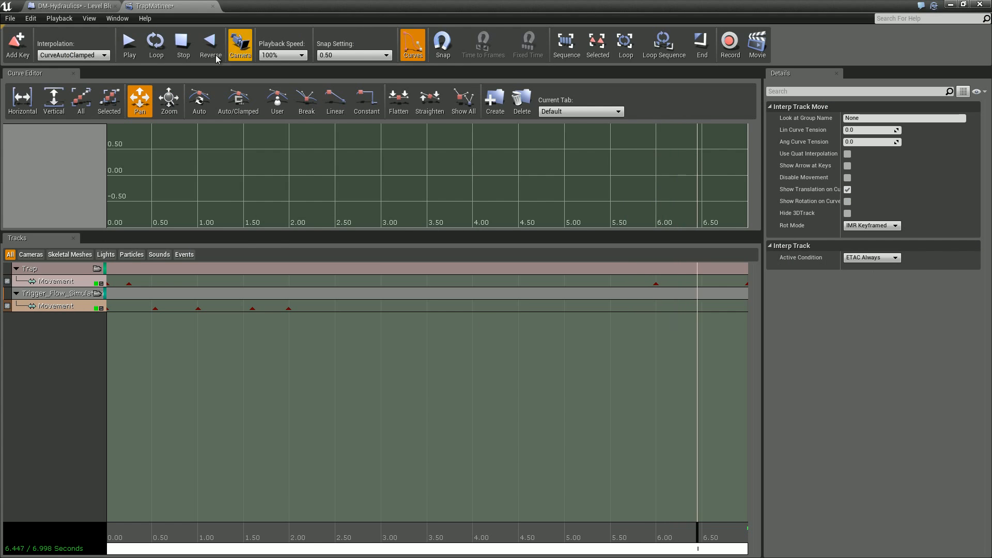
click(182, 44)
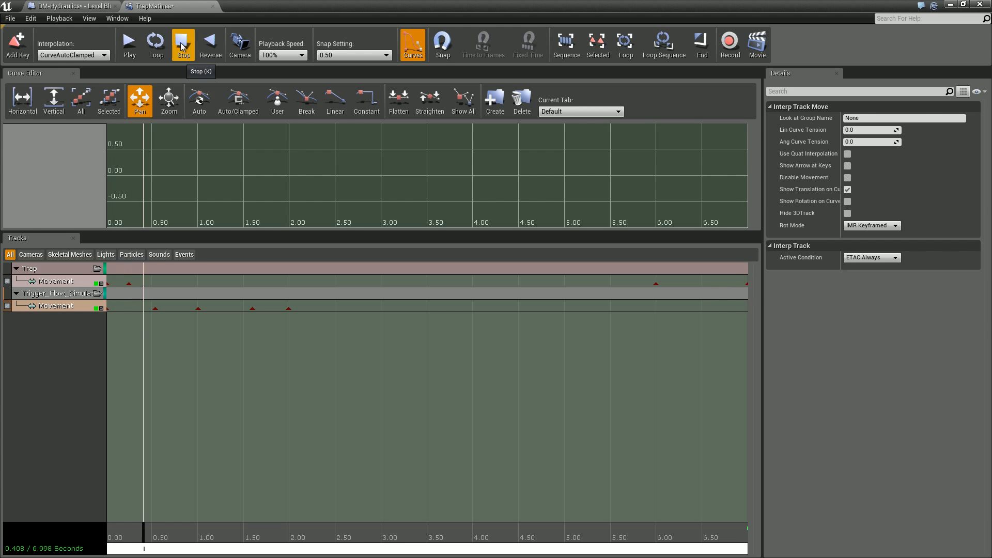
click(985, 6)
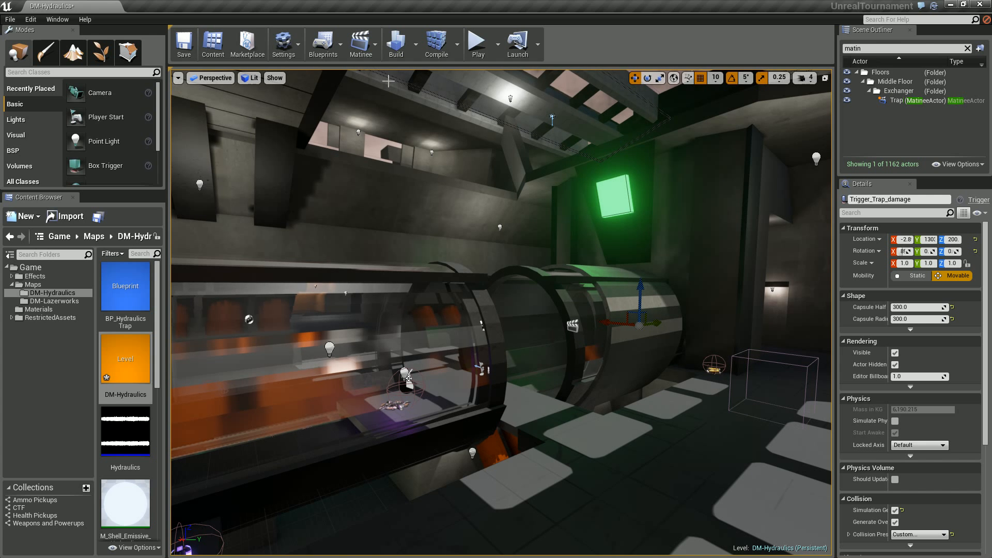
Step: Select the trigger volume around the green panel and examine its placement above the trap from several angles
right_drag(393, 218, 556, 294)
key(w)
click(508, 376)
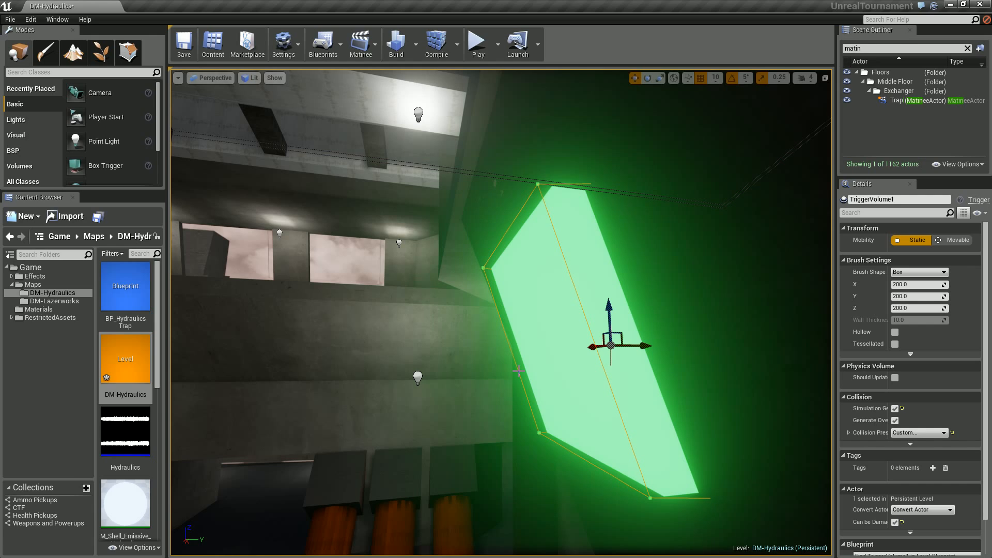
right_drag(471, 399, 690, 375)
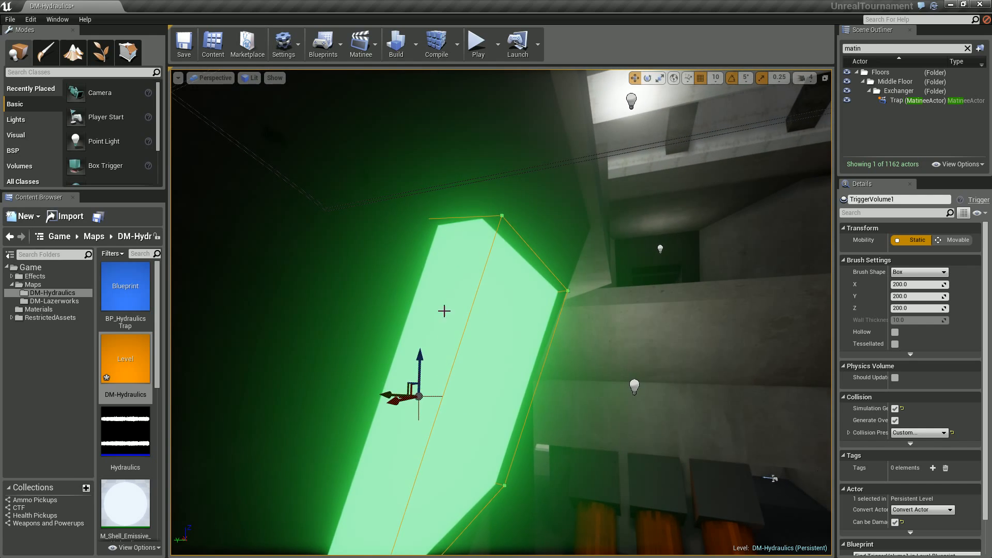
right_drag(443, 313, 446, 424)
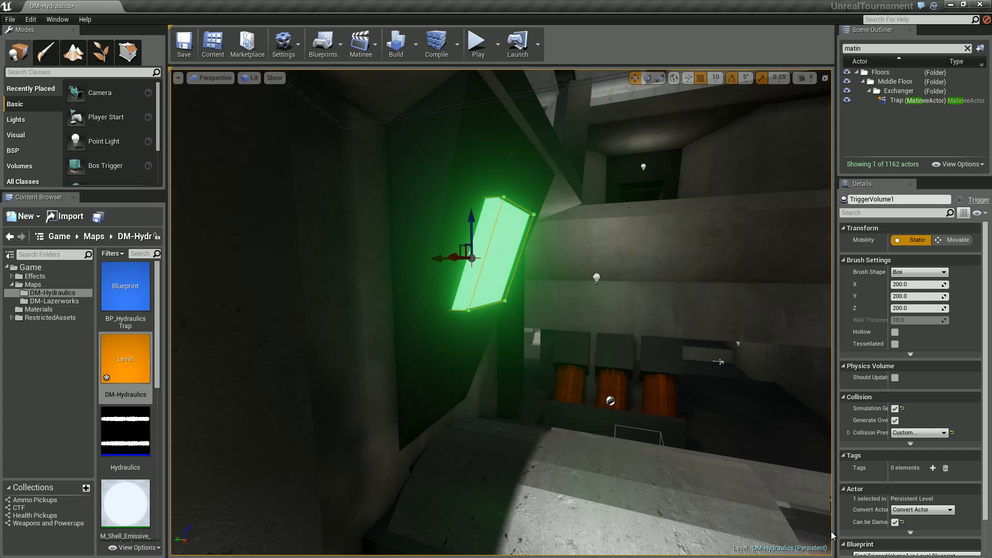
right_drag(620, 412, 534, 427)
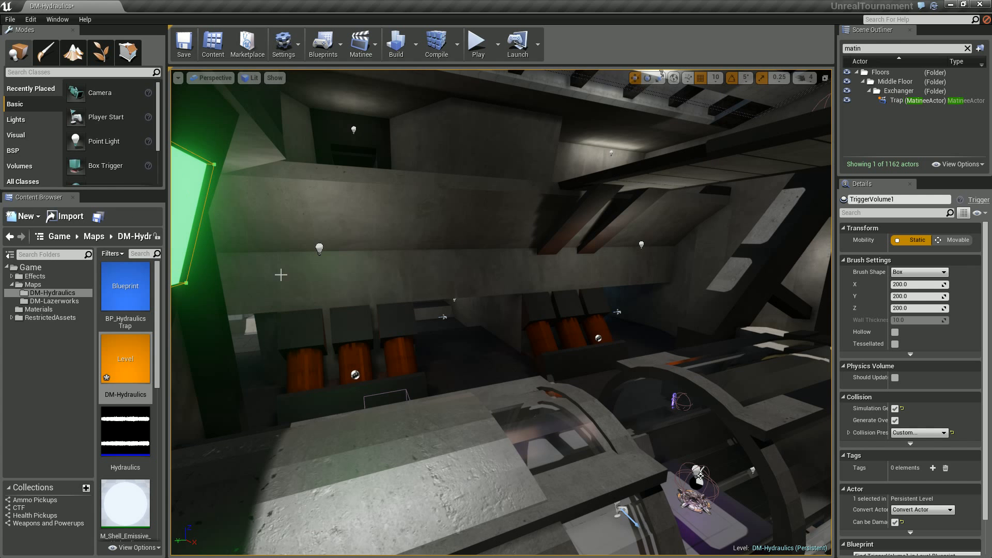
key(f)
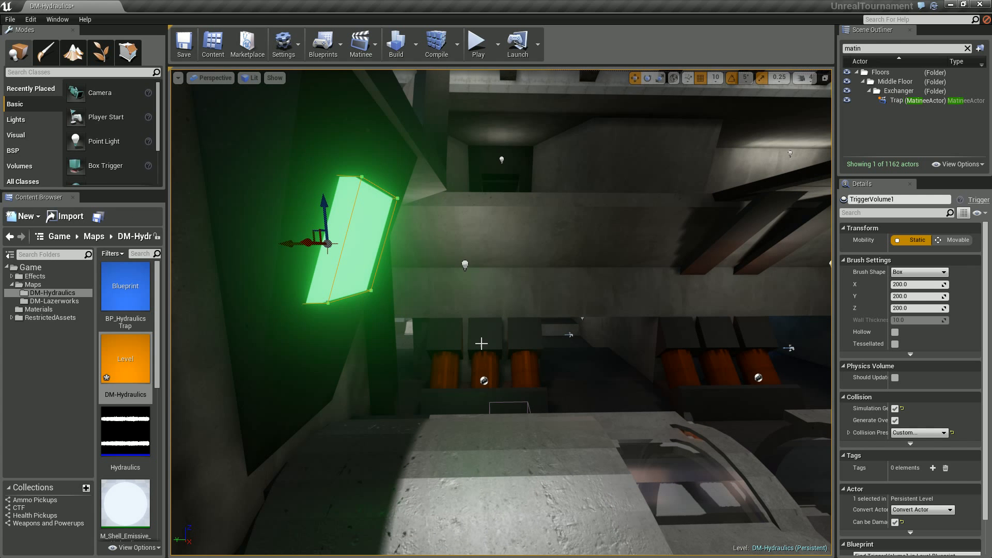
right_drag(464, 362, 464, 362)
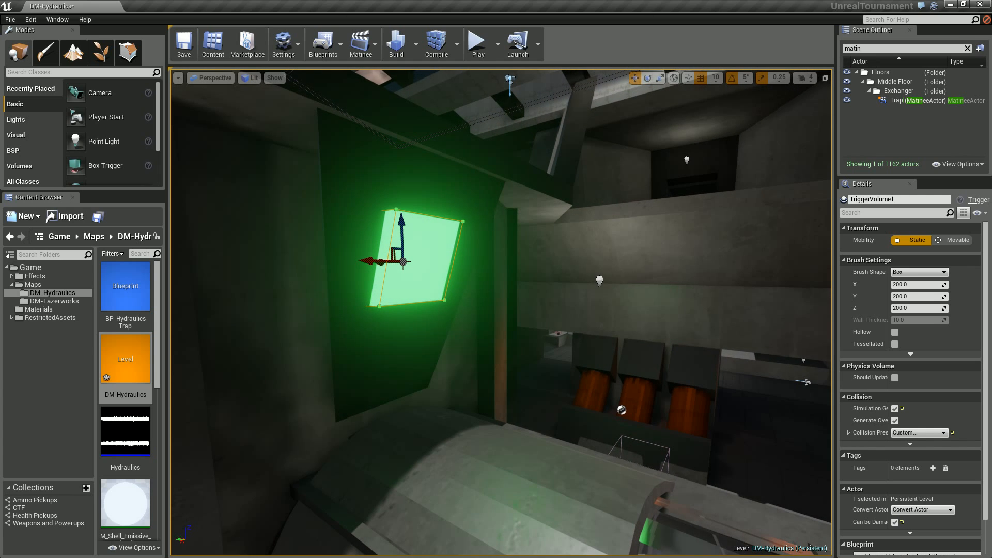
right_drag(532, 399, 532, 398)
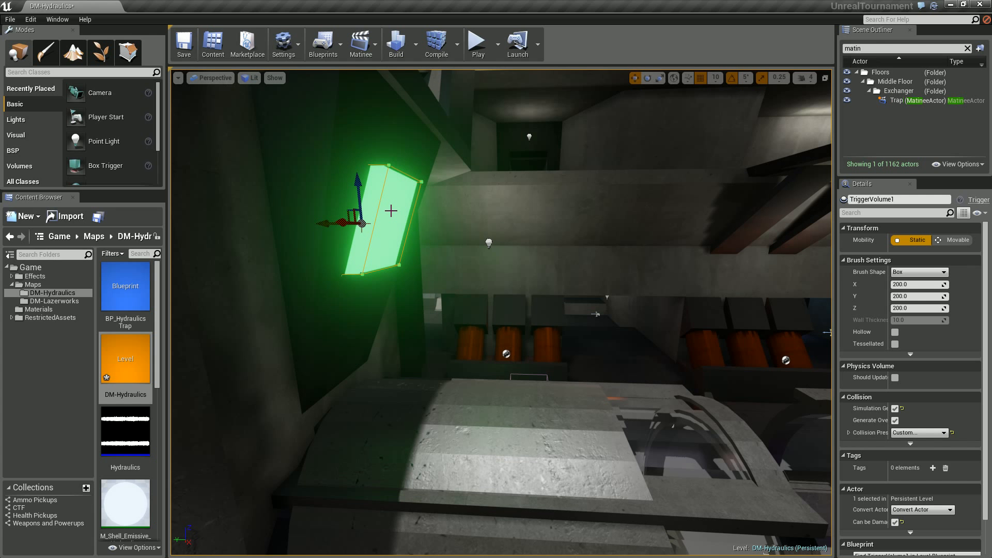
key(s)
right_drag(561, 399, 447, 241)
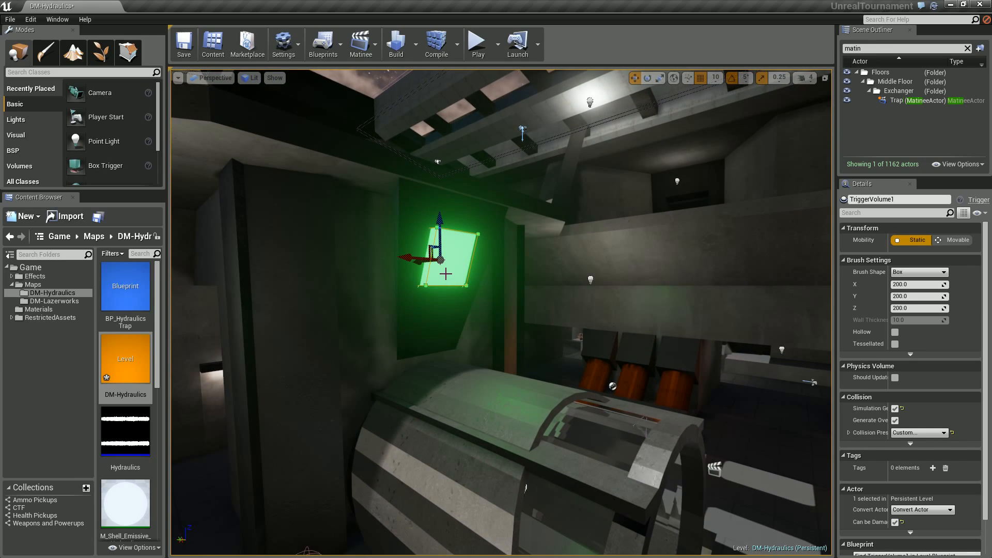
right_drag(530, 431, 381, 163)
Step: Review the trigger volume's collision properties, widening the property name column so the full labels can be read
scroll(985, 326, down, 3)
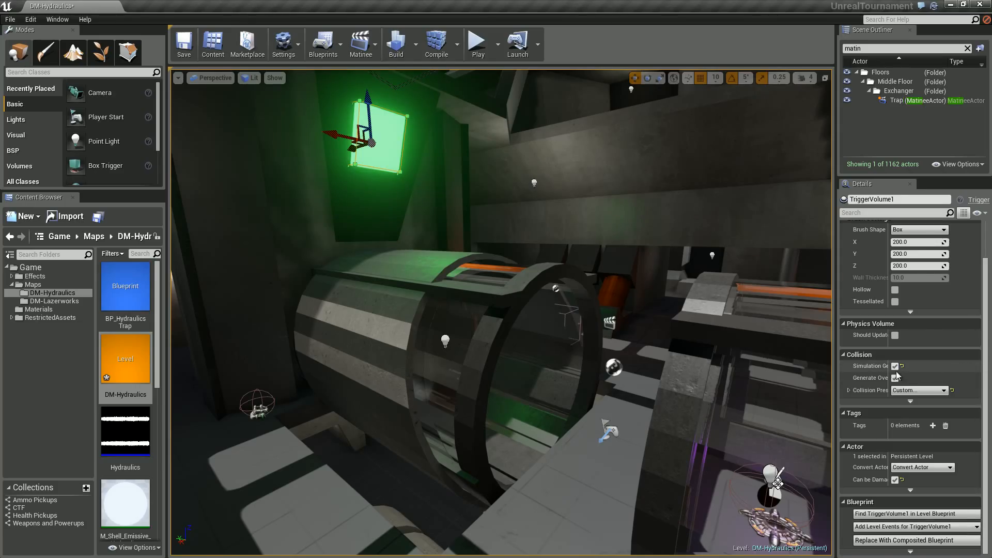
drag(889, 365, 939, 362)
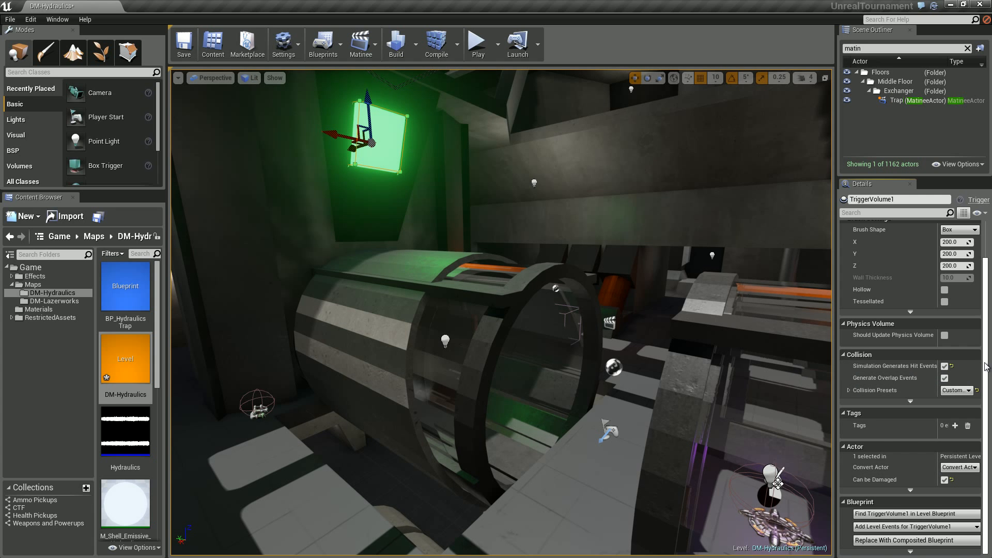
scroll(990, 320, up, 2)
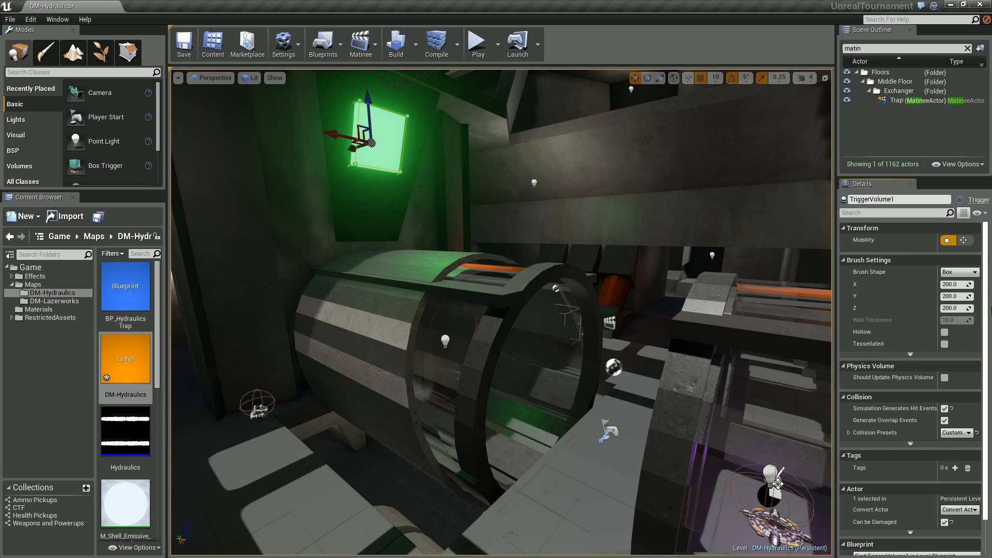
Step: Look through the level events that can be added for the selected trigger volume
scroll(910, 439, down, 2)
click(918, 527)
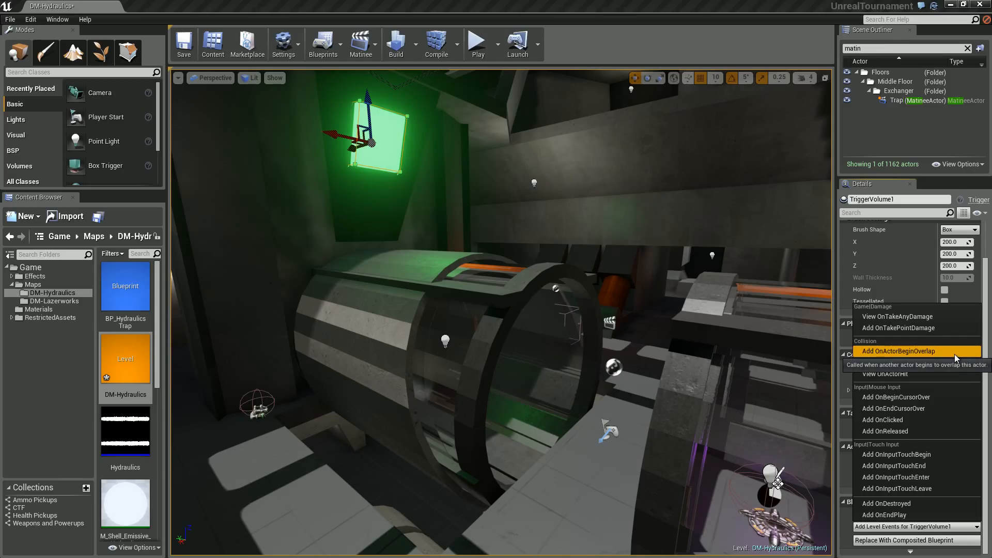
key(super)
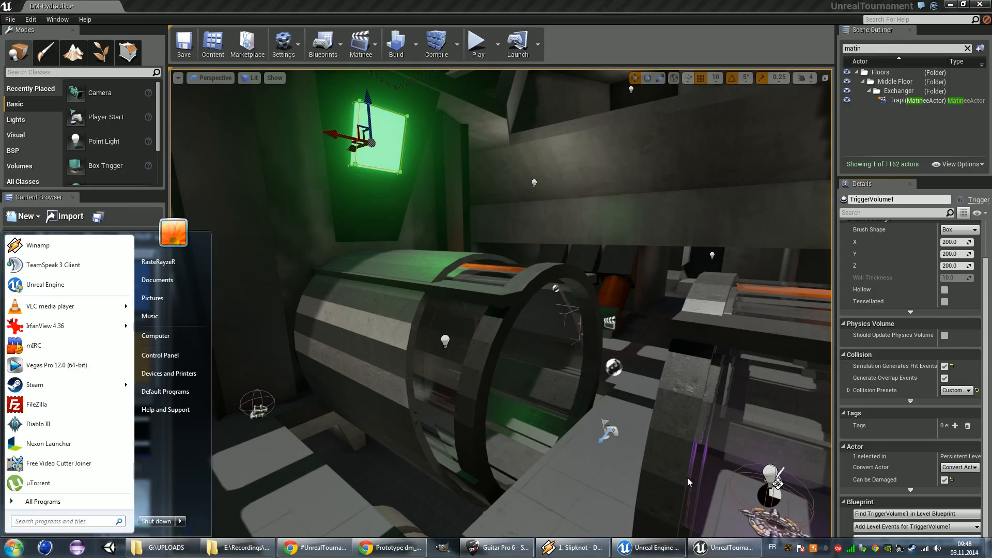
Step: Open the Level Blueprint of the DM-Hydraulics map
click(341, 51)
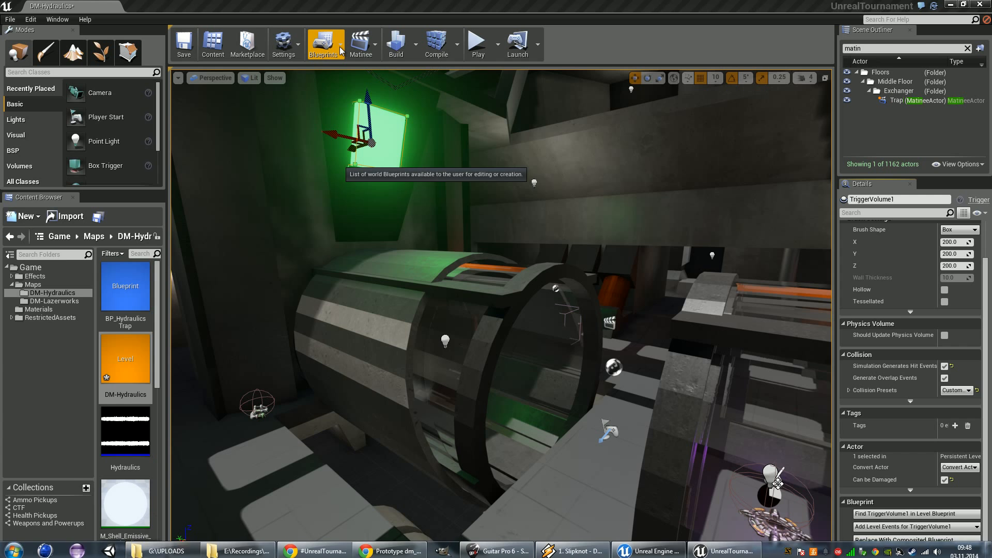
click(341, 50)
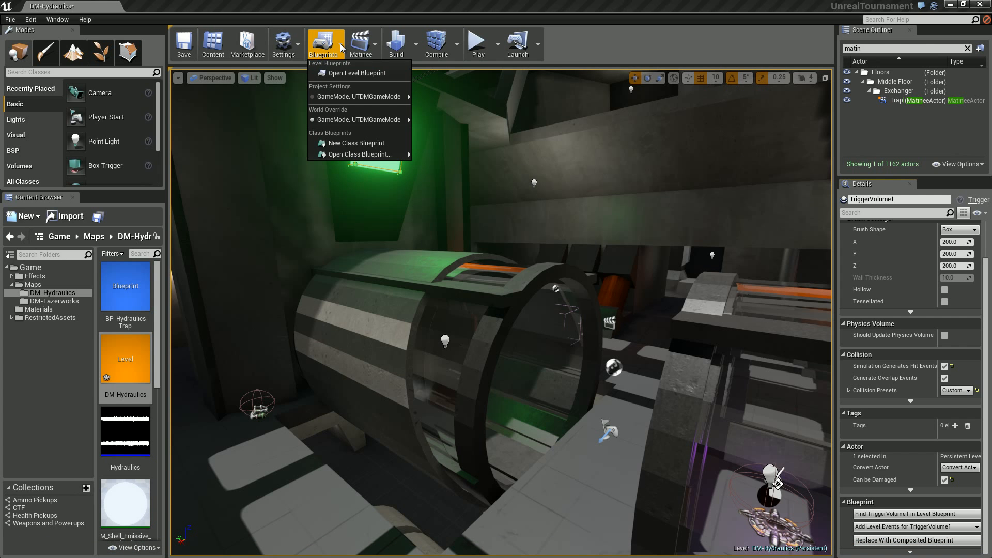
click(338, 73)
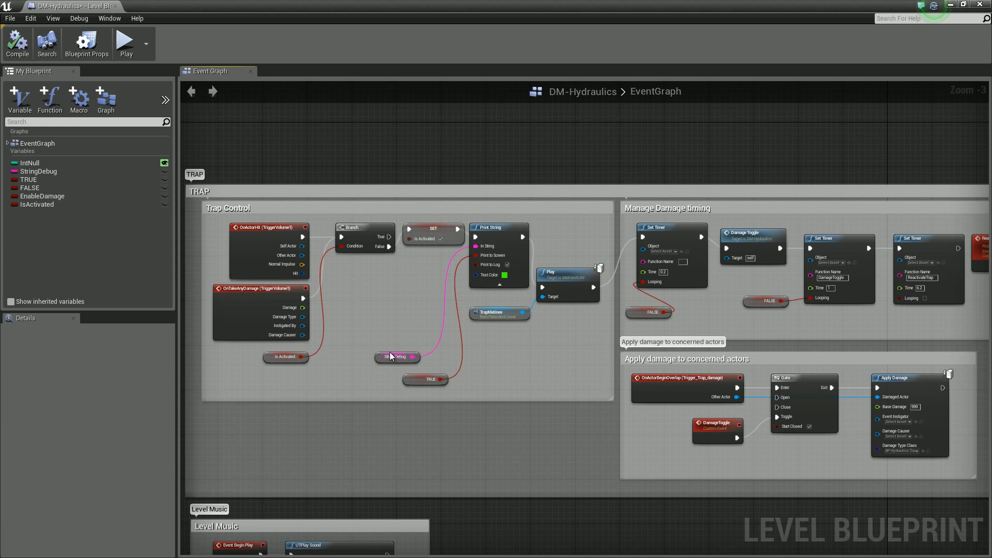
Step: Examine the OnActorHit and OnTakeAnyDamage events of TriggerVolume1 in the Trap Control group
right_drag(385, 294, 634, 314)
scroll(553, 297, up, 3)
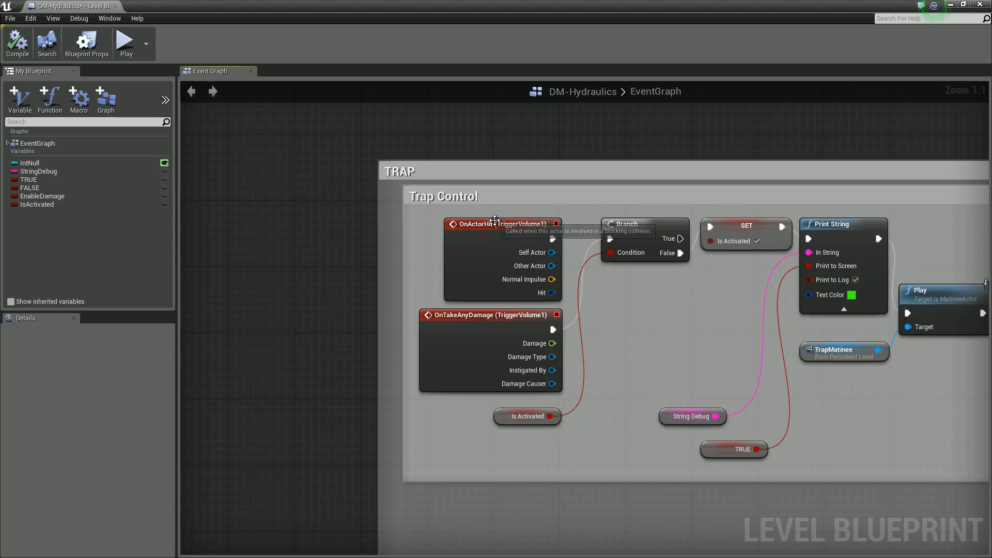
click(495, 223)
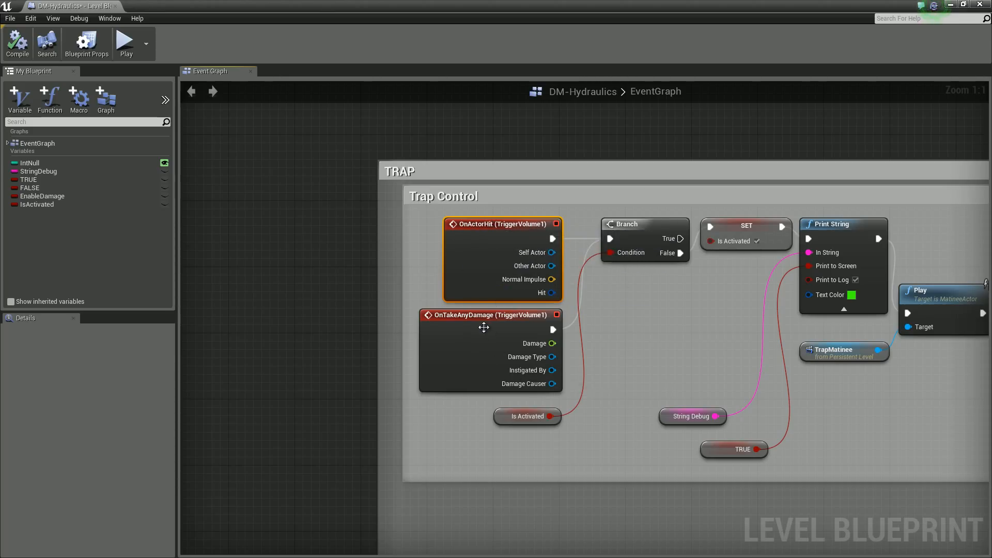
click(483, 331)
Step: Examine the Trap Control Branch node, its True and False outputs, and the Is Activated variable feeding its condition
right_drag(457, 412, 356, 393)
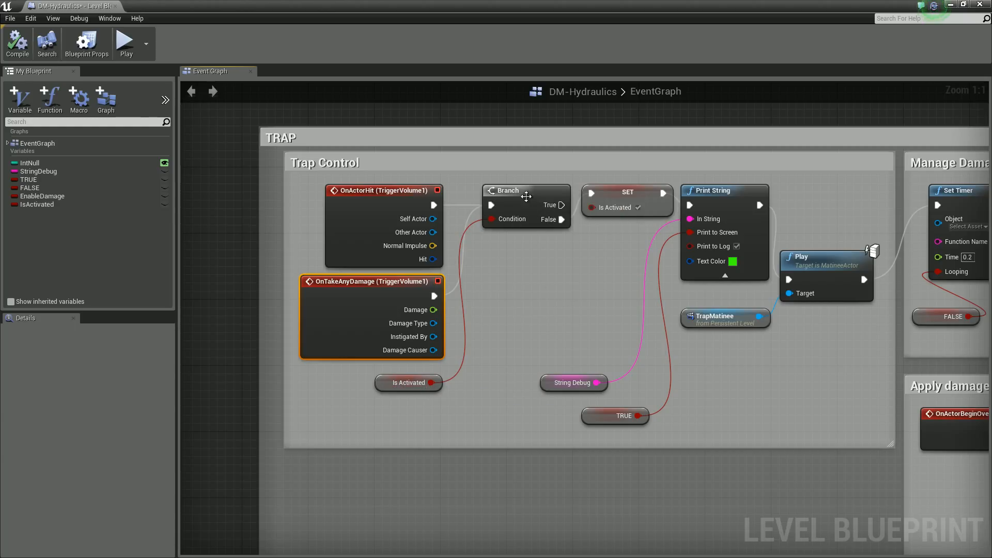
click(525, 195)
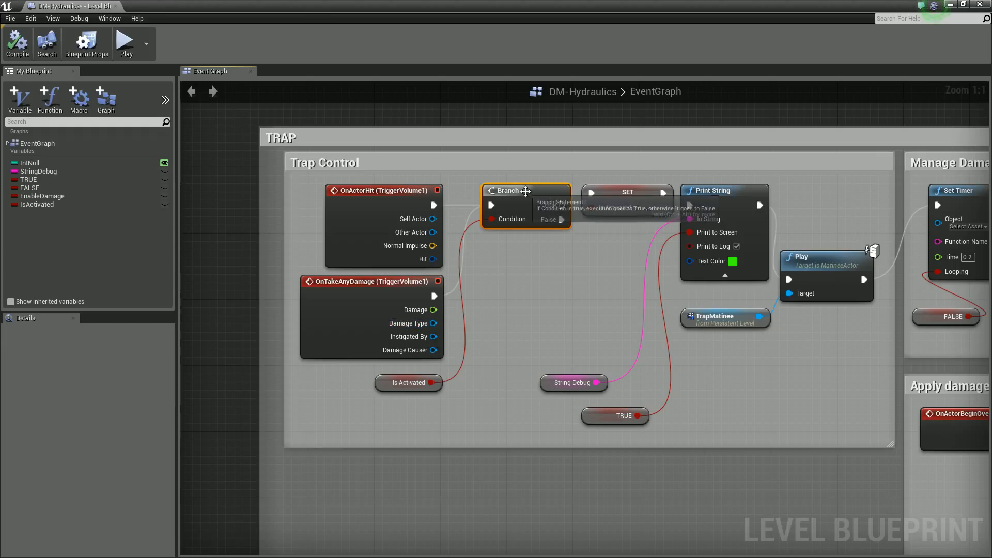
click(405, 385)
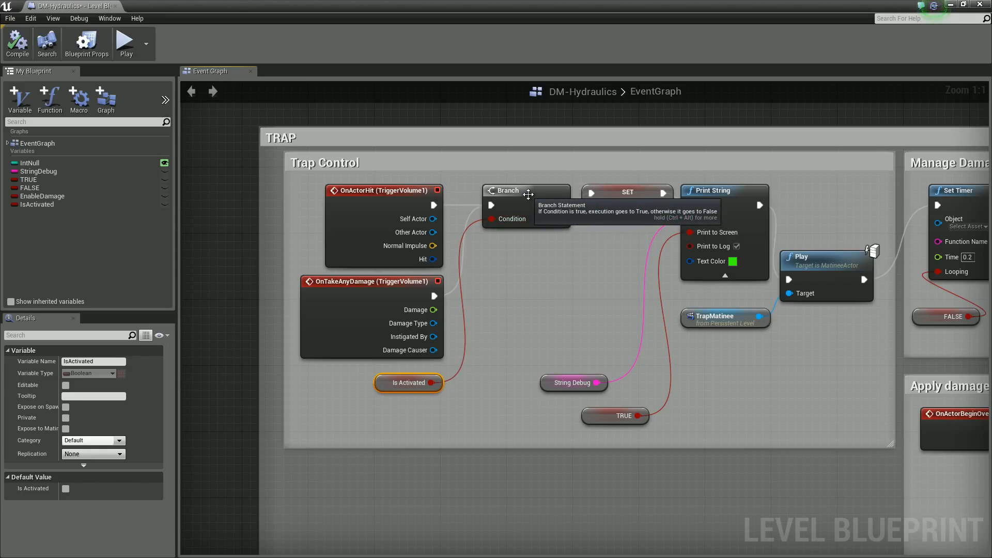
right_drag(538, 287, 451, 299)
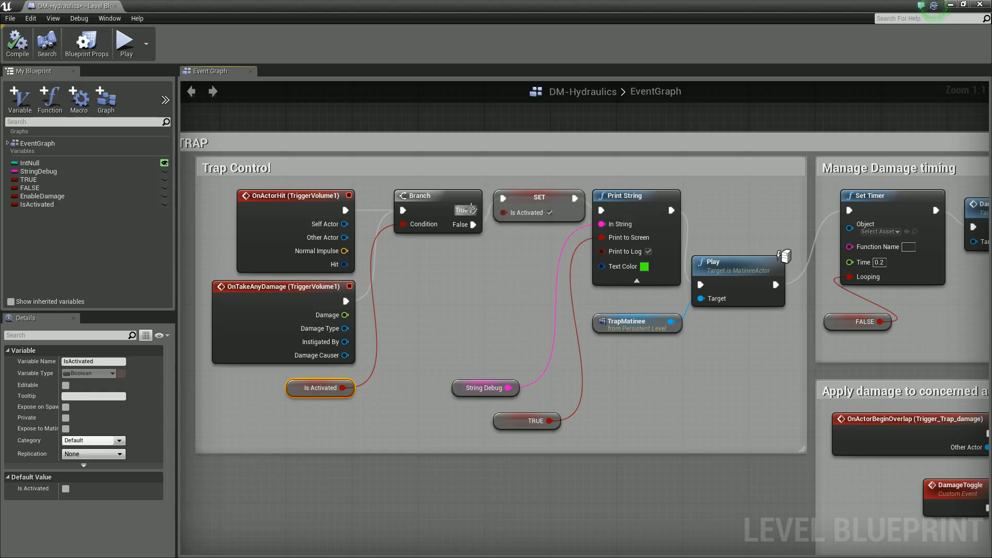
drag(472, 210, 434, 172)
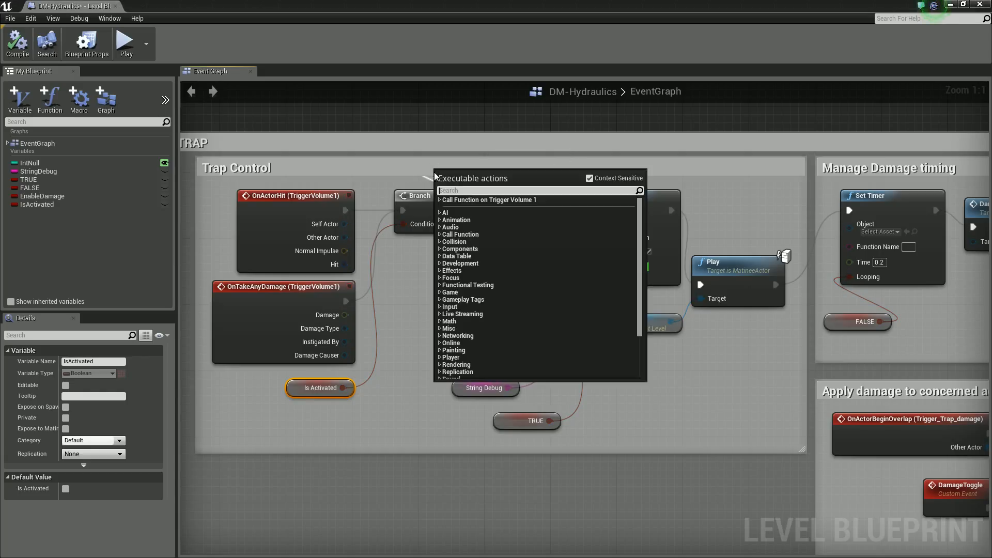
key(Escape)
click(439, 234)
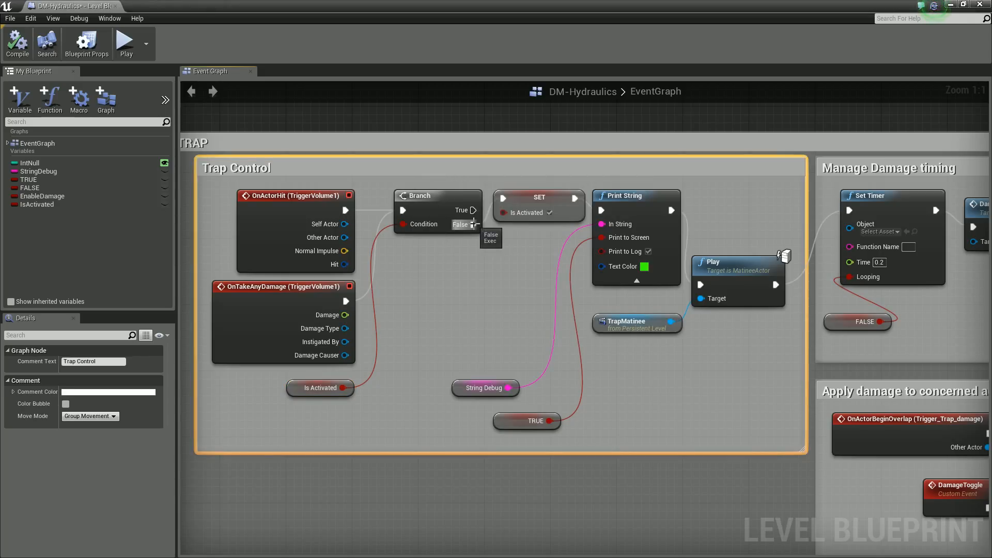
click(320, 393)
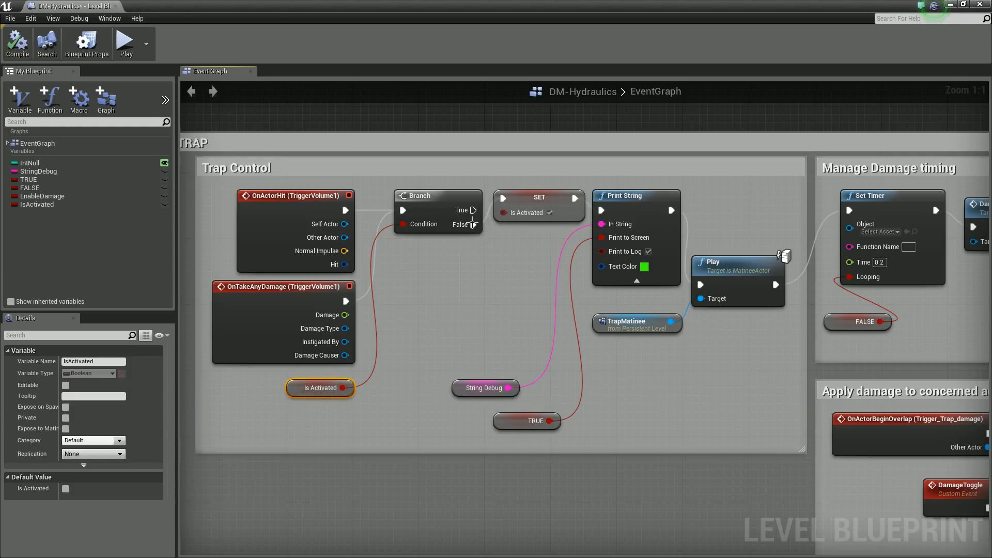
right_drag(526, 248, 491, 251)
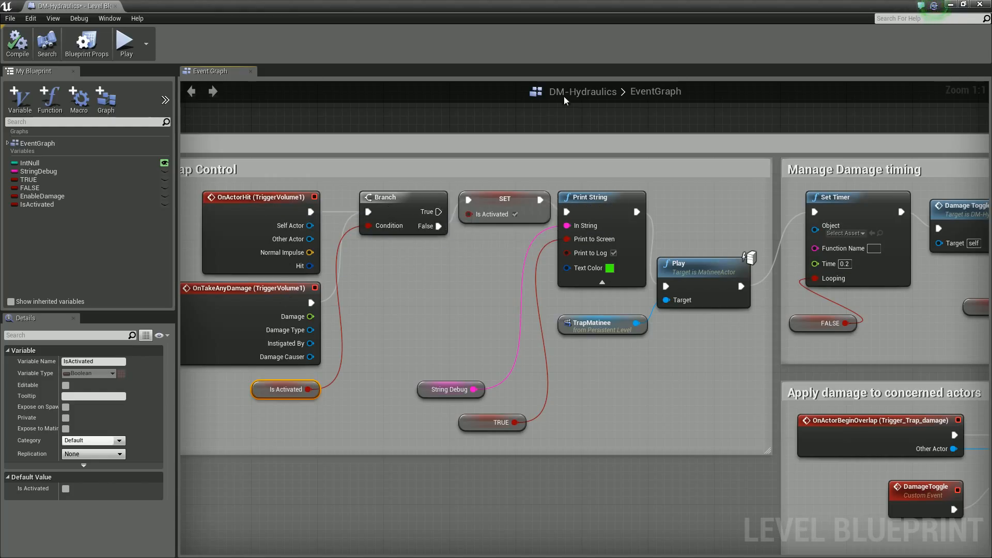
Step: Examine the Print String node together with its String Debug and TRUE inputs
right_drag(458, 343, 383, 352)
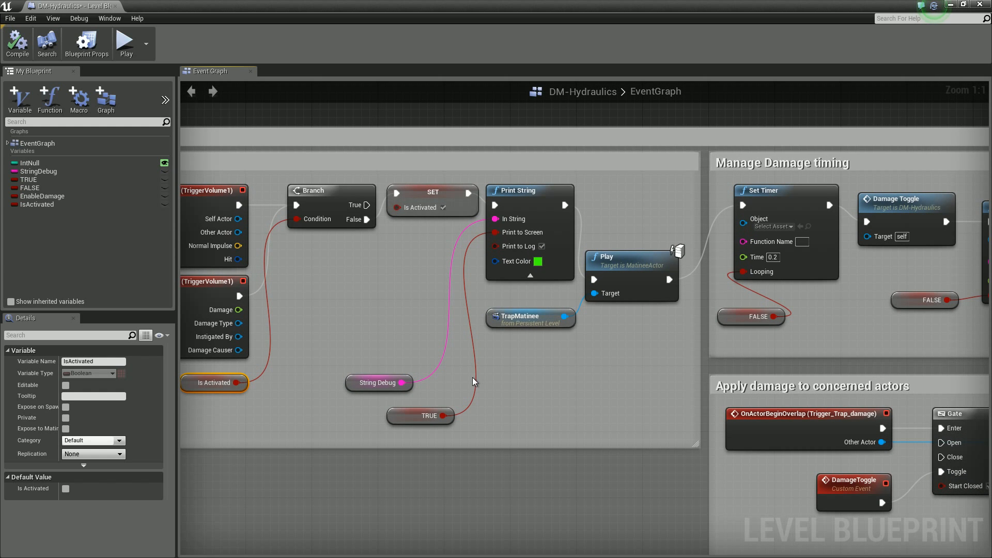
click(512, 190)
right_drag(563, 381, 550, 377)
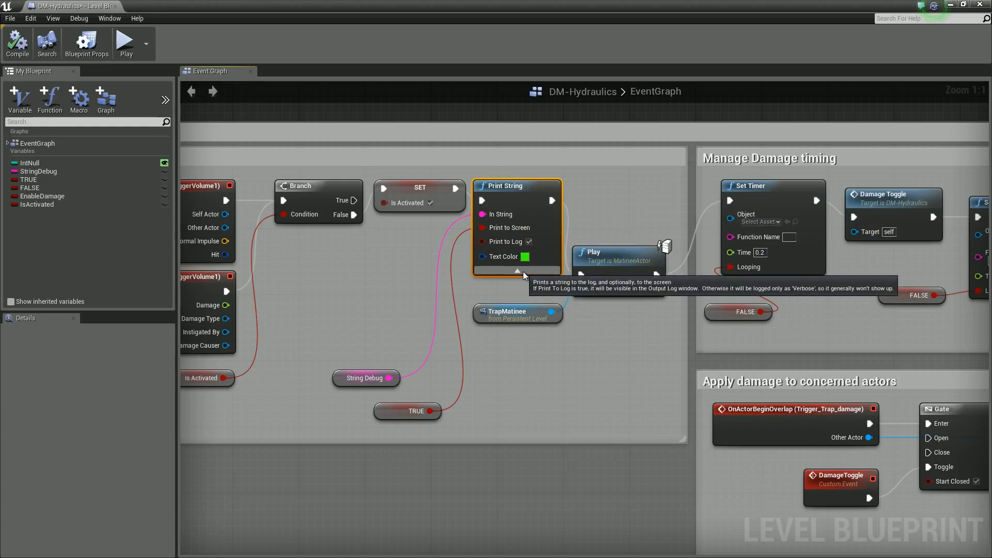
mouse_move(366, 379)
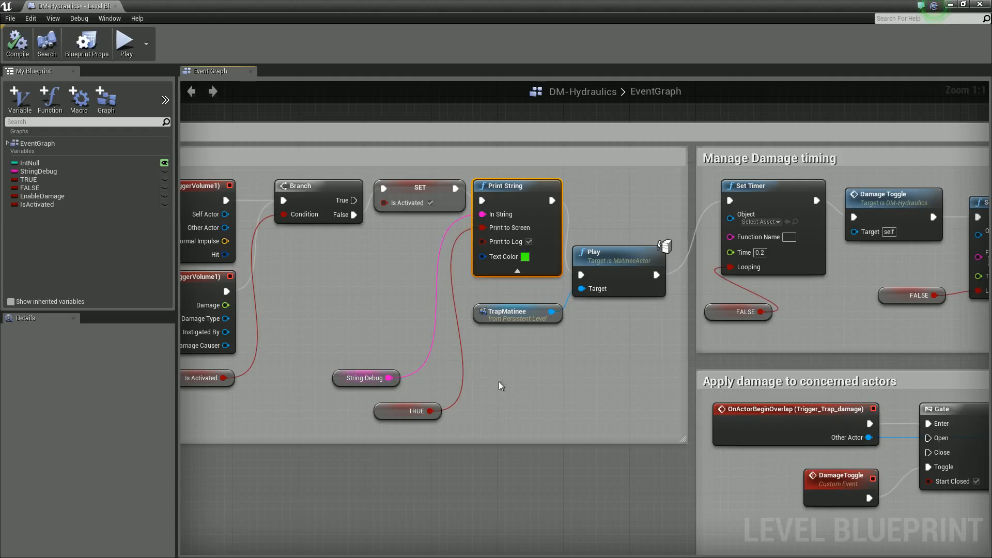
right_drag(498, 383, 467, 343)
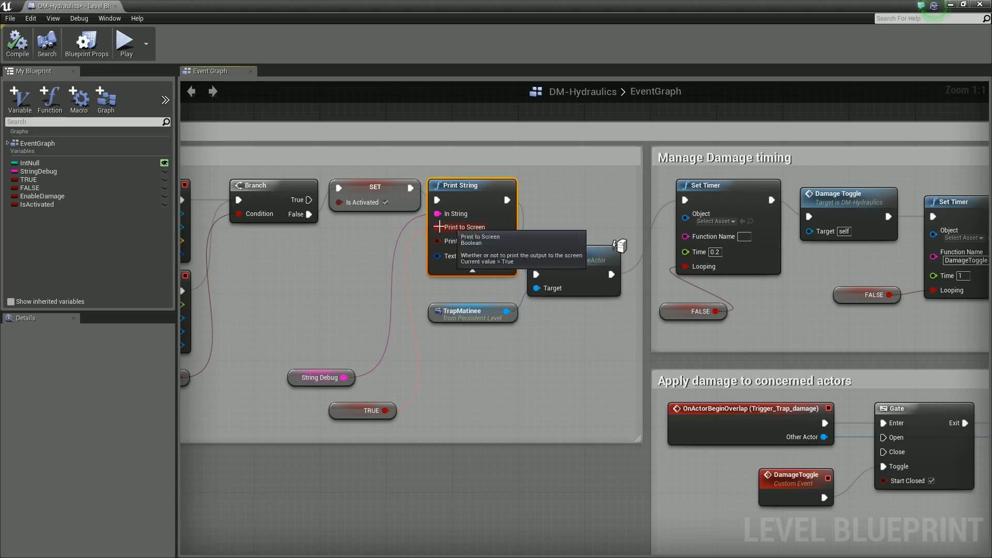
drag(469, 225, 397, 406)
right_drag(380, 303, 335, 311)
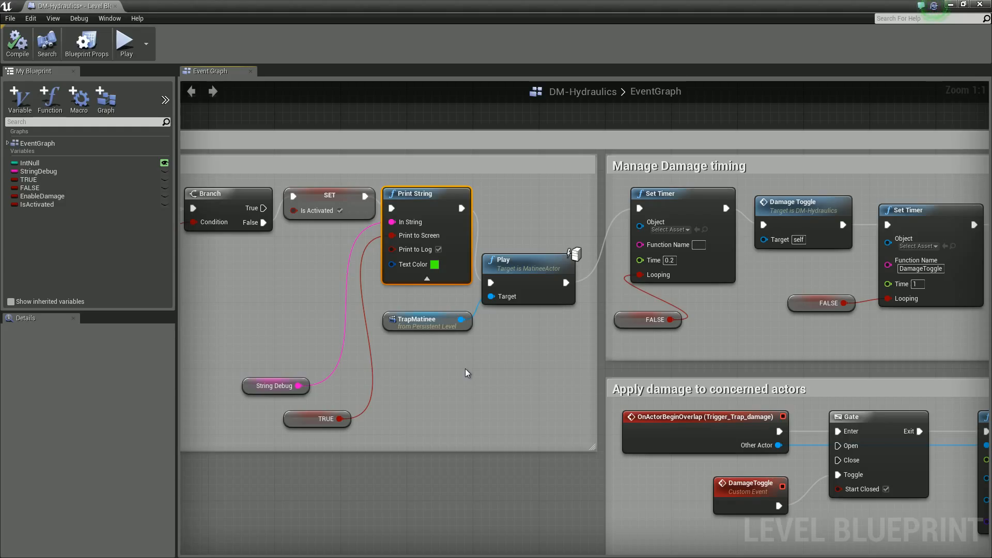
Step: Trace the execution flow from the trigger events through the SET Is Activated node to Print String
right_drag(277, 203, 421, 207)
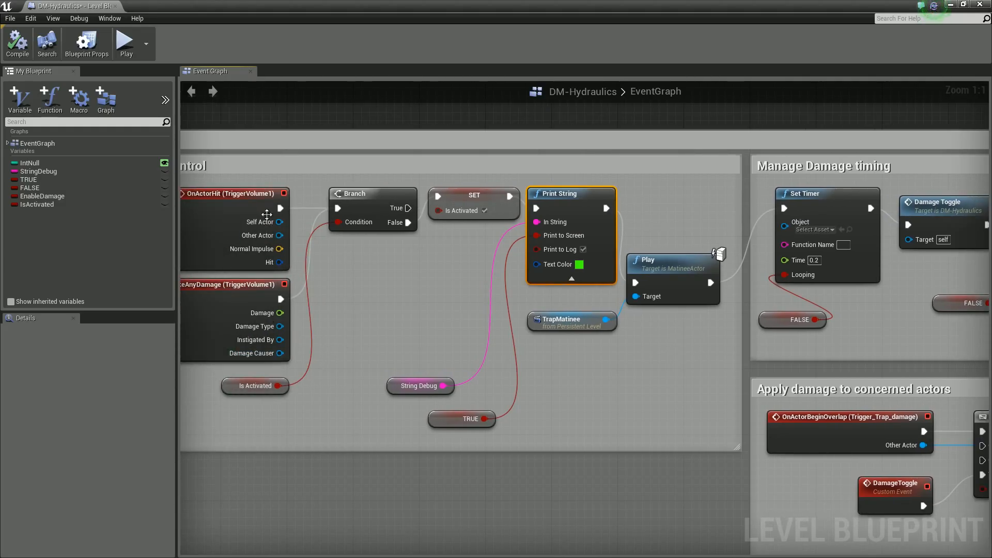
click(483, 192)
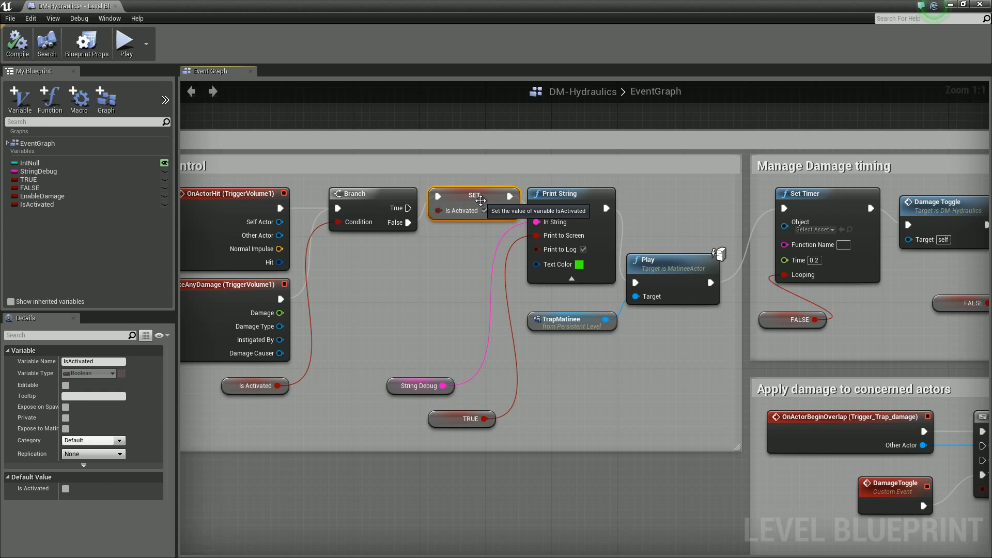
right_drag(447, 290, 314, 266)
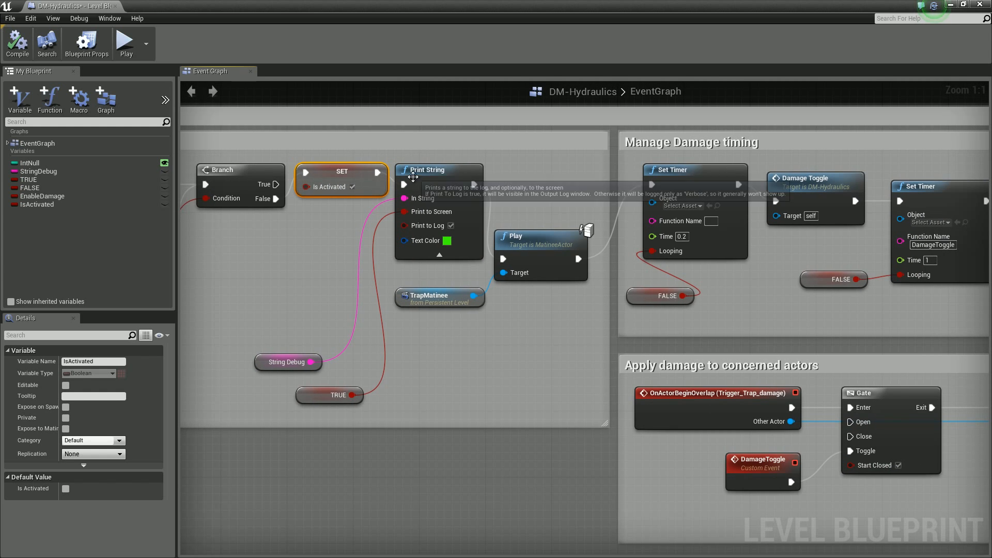
click(408, 177)
right_drag(448, 321, 403, 345)
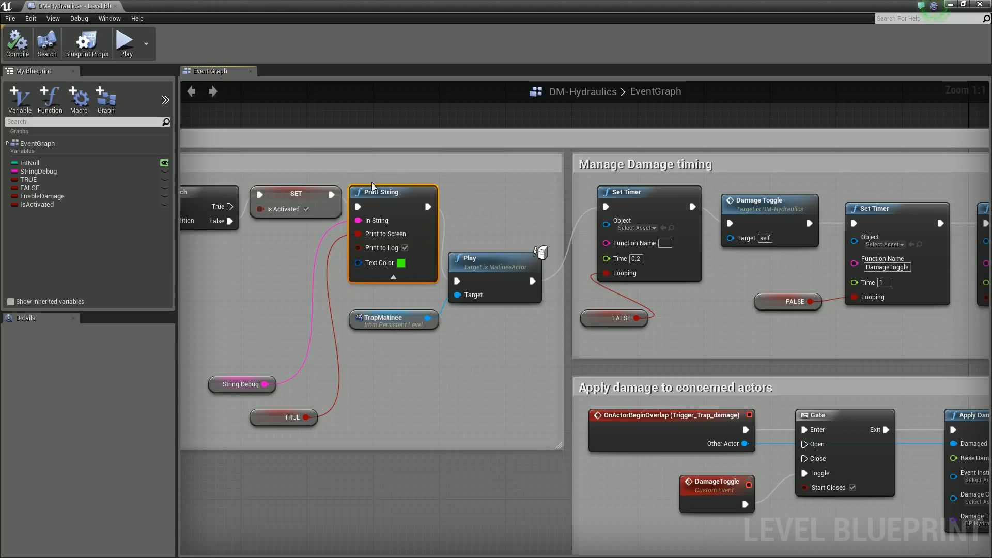
Step: Examine the Play node and the TrapMatinee reference connected as its target
click(491, 269)
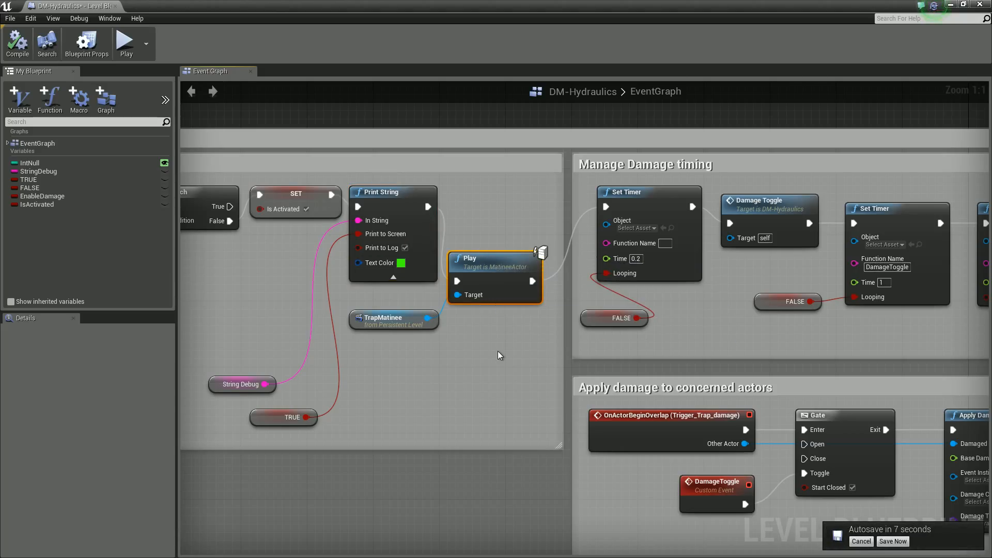
click(372, 319)
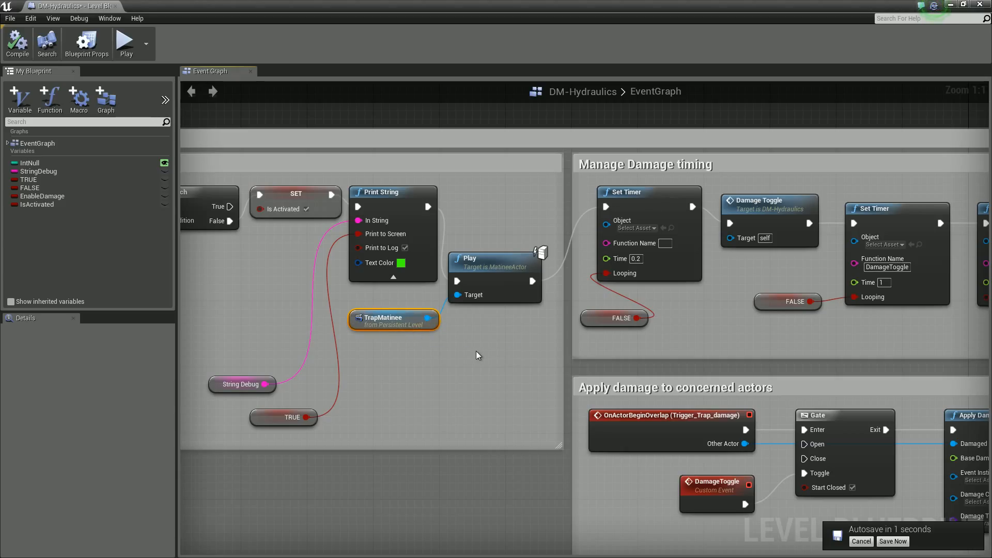
click(519, 296)
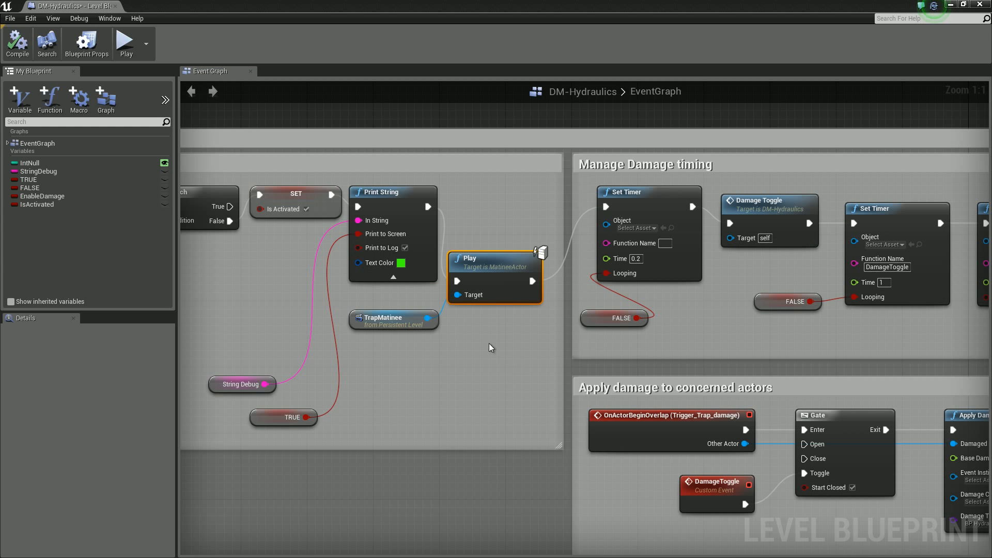
Step: Review the Manage Damage timing group, from its first Set Timer to the ReactivateTrap event, and select its comment box
right_drag(516, 323, 495, 303)
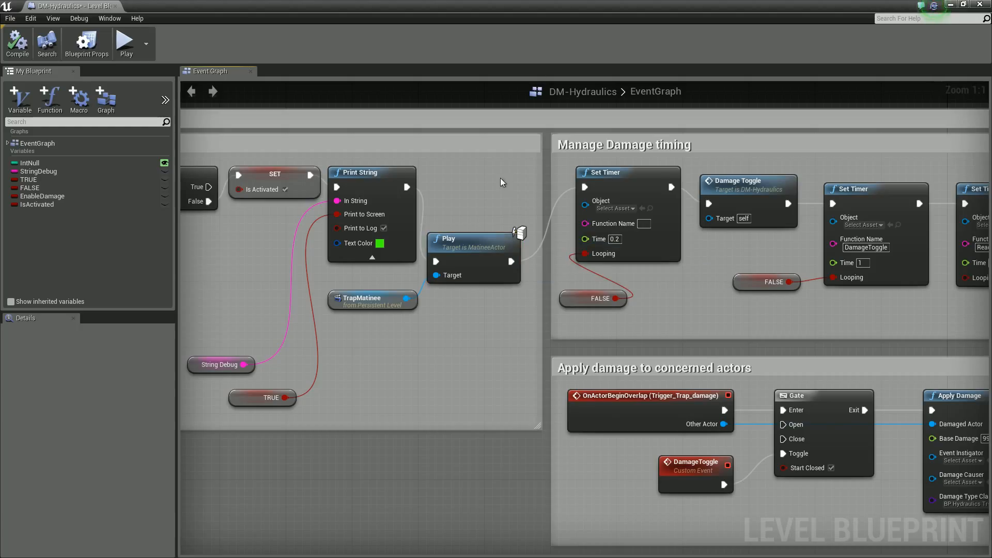
right_drag(493, 170, 396, 184)
right_drag(364, 330, 286, 346)
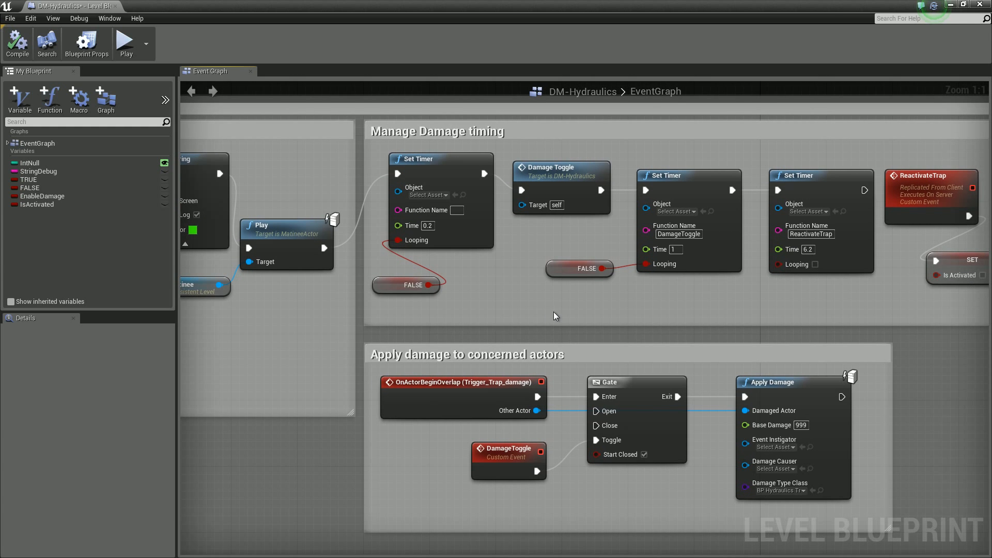
right_drag(553, 312, 495, 313)
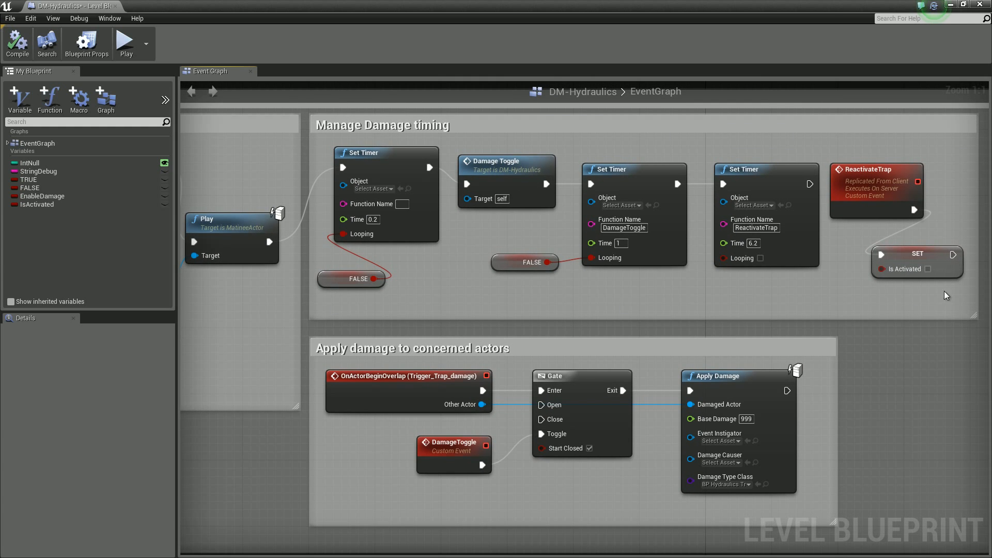
click(449, 127)
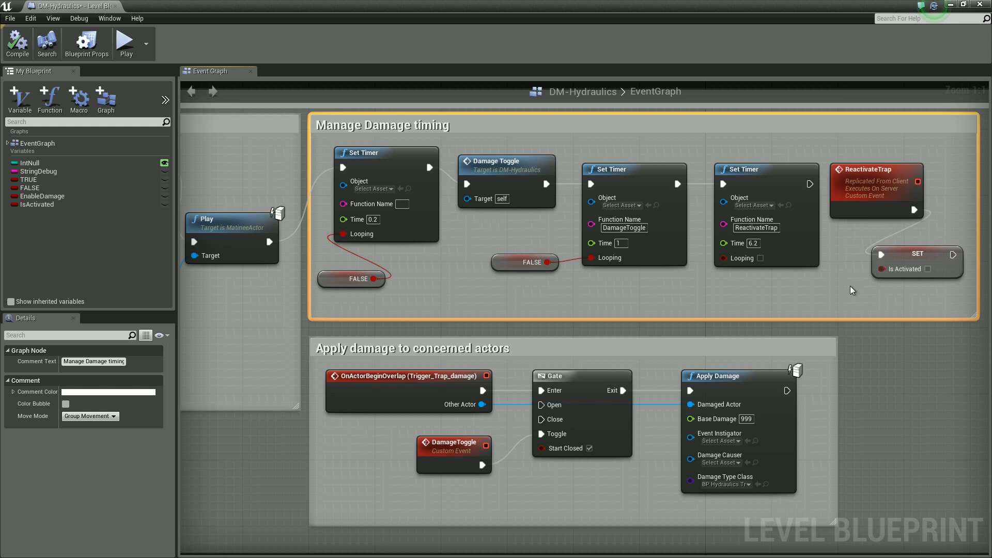
Step: Review the Apply damage to concerned actors group and return to the timers in the Manage Damage timing group
right_drag(884, 353, 888, 307)
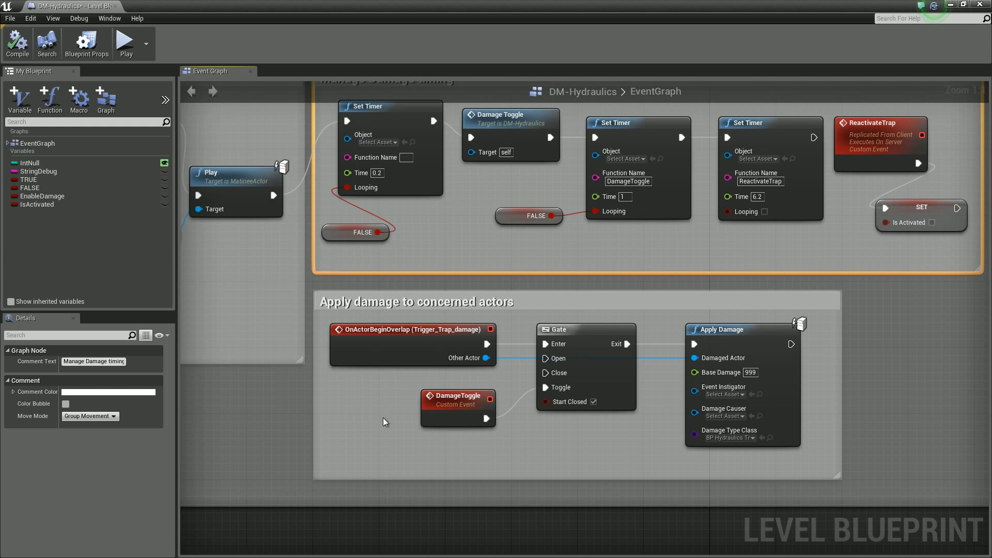
click(709, 297)
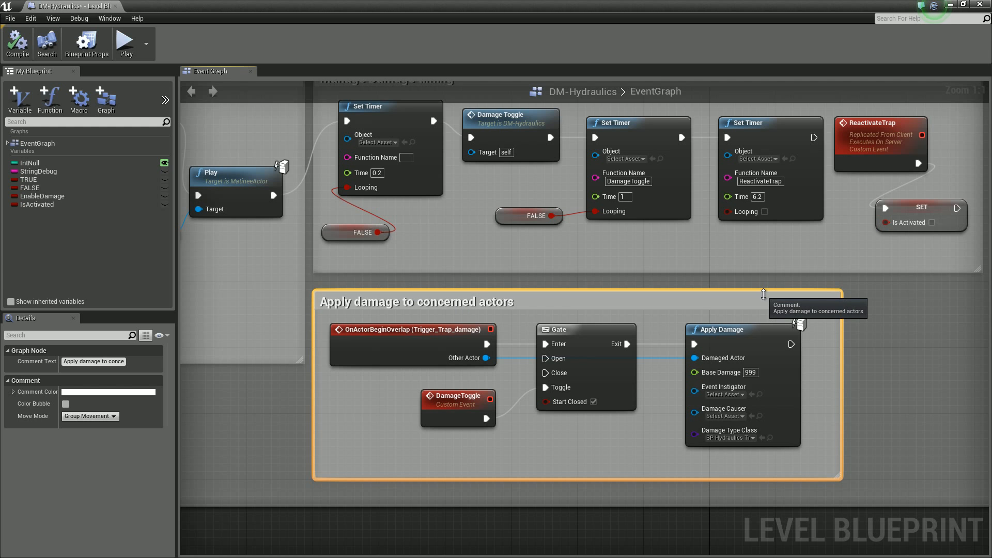
right_drag(802, 290, 782, 416)
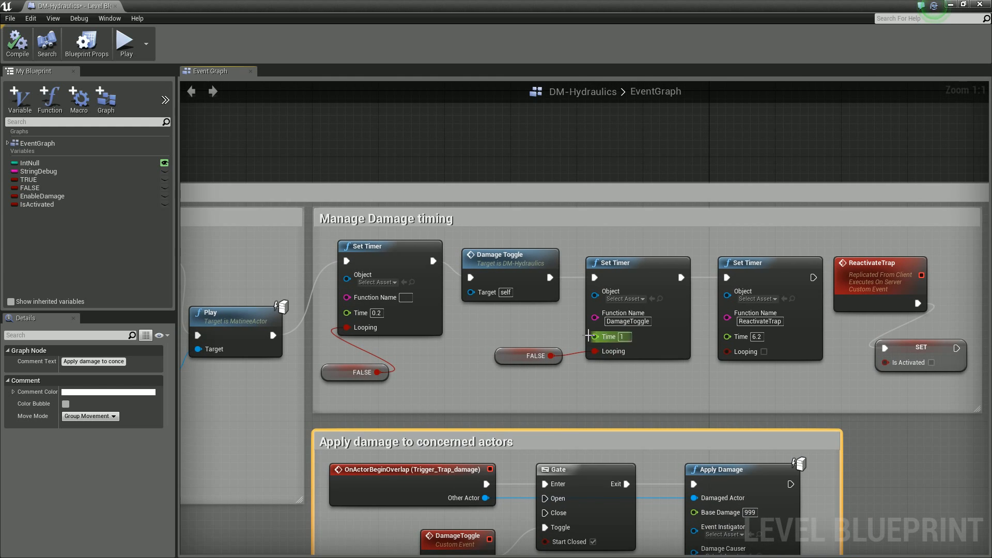
click(467, 319)
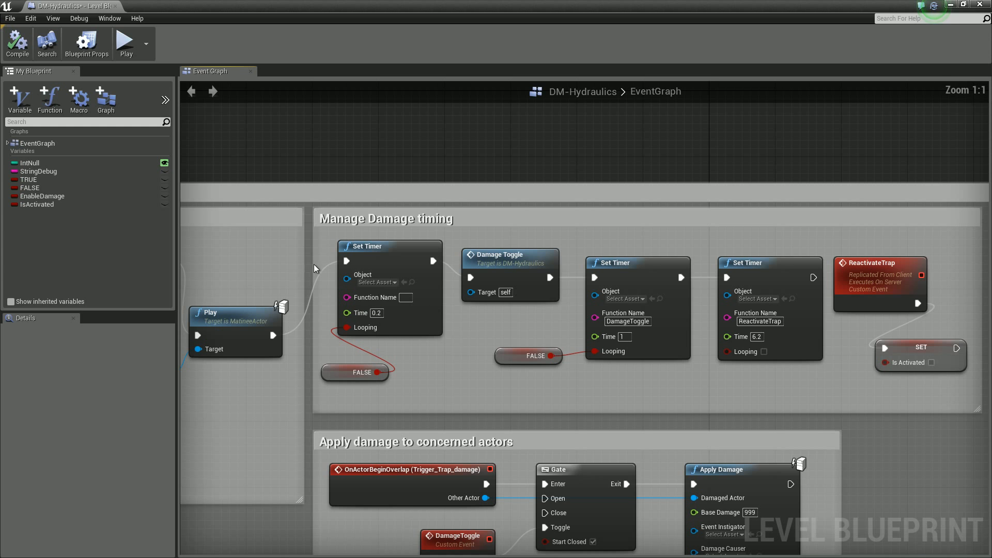
Step: Open TrapMatinee in the Matinee editor, inspect the trap's movement path in the level, and close the editor
right_drag(463, 396, 395, 309)
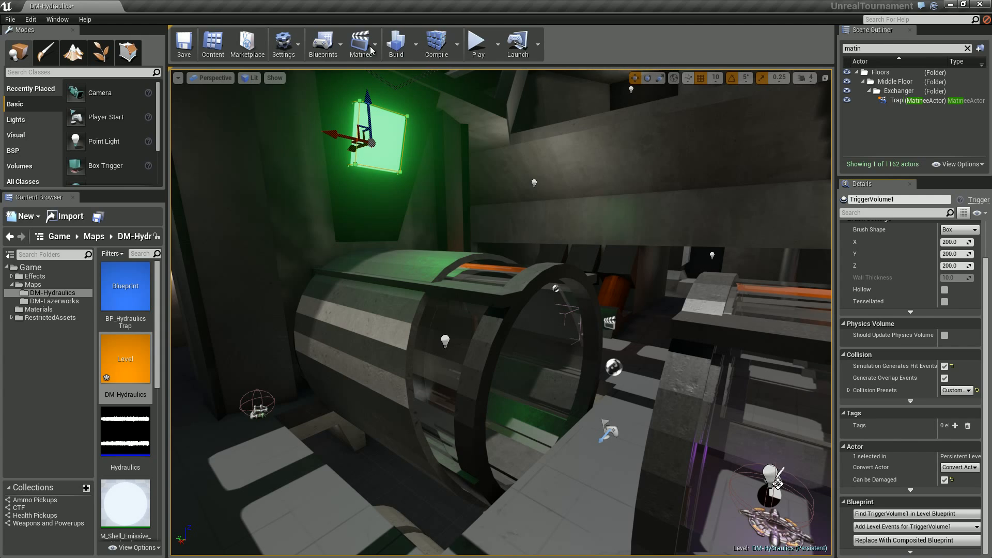
click(378, 46)
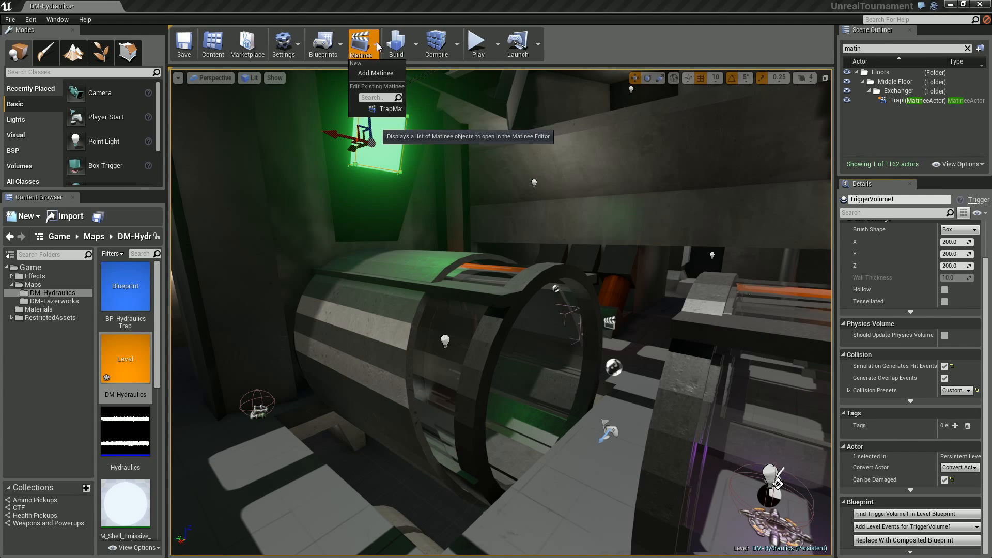
click(389, 109)
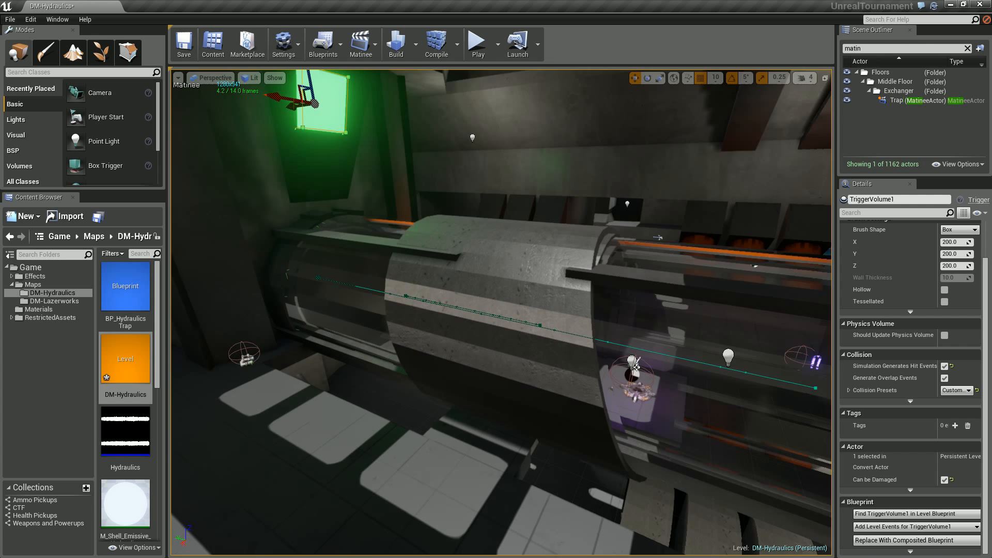
right_drag(636, 367, 448, 355)
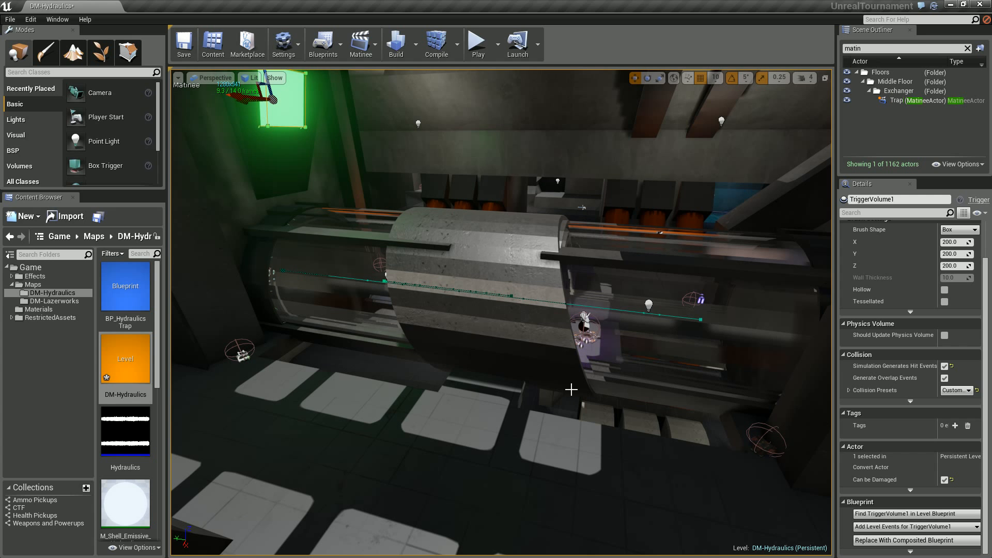
key(super)
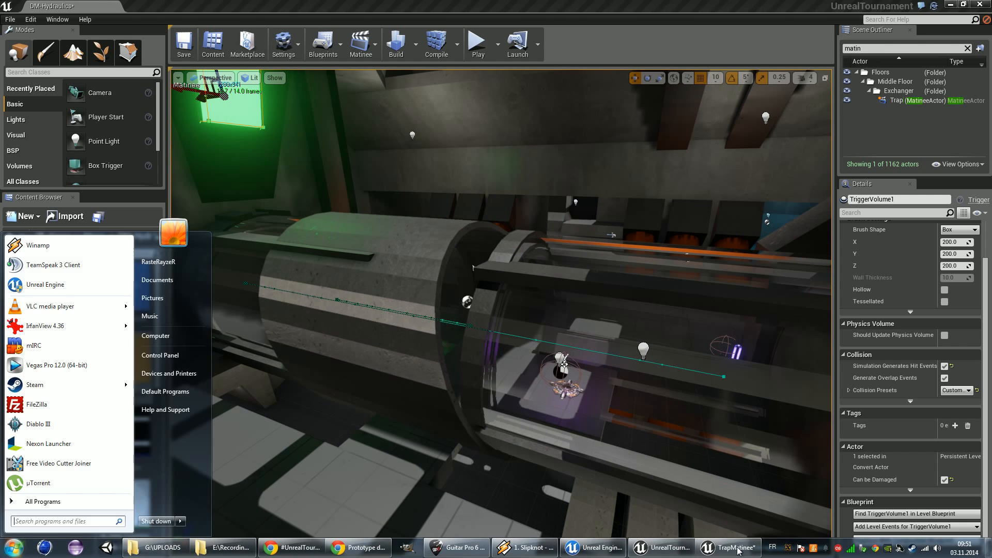
click(739, 551)
click(982, 4)
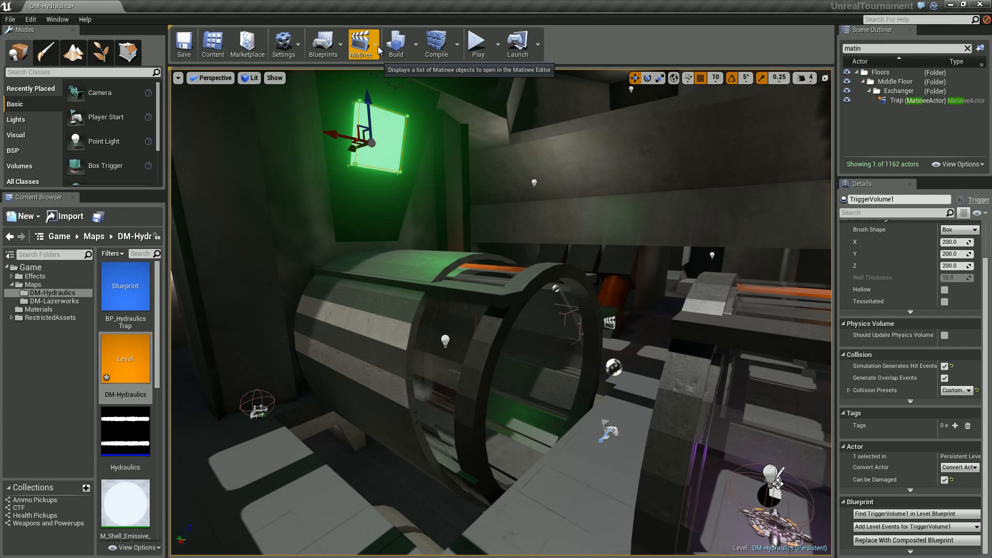
Step: Reopen the Level Blueprint and examine the Time value of the first Set Timer after the Play node
click(330, 46)
click(345, 72)
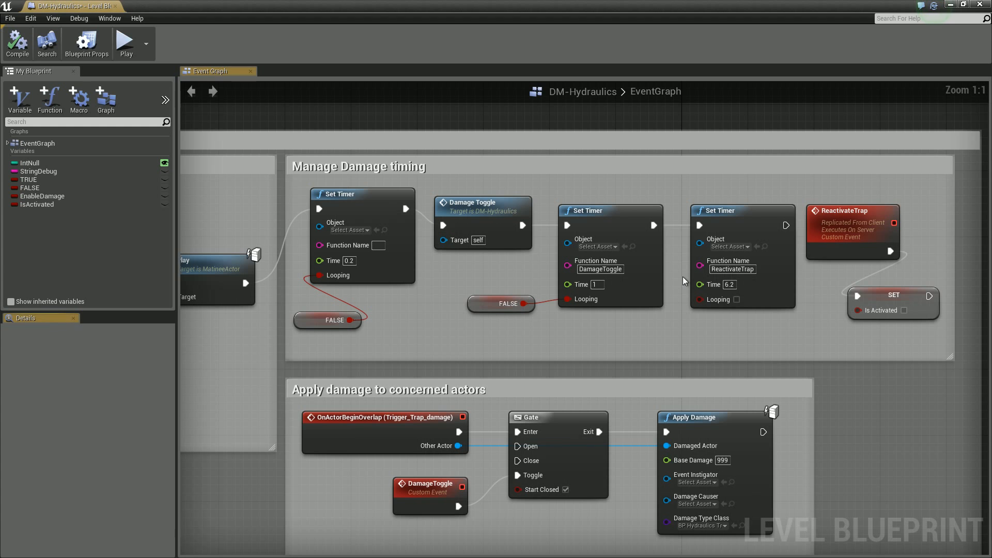
right_drag(308, 254, 368, 269)
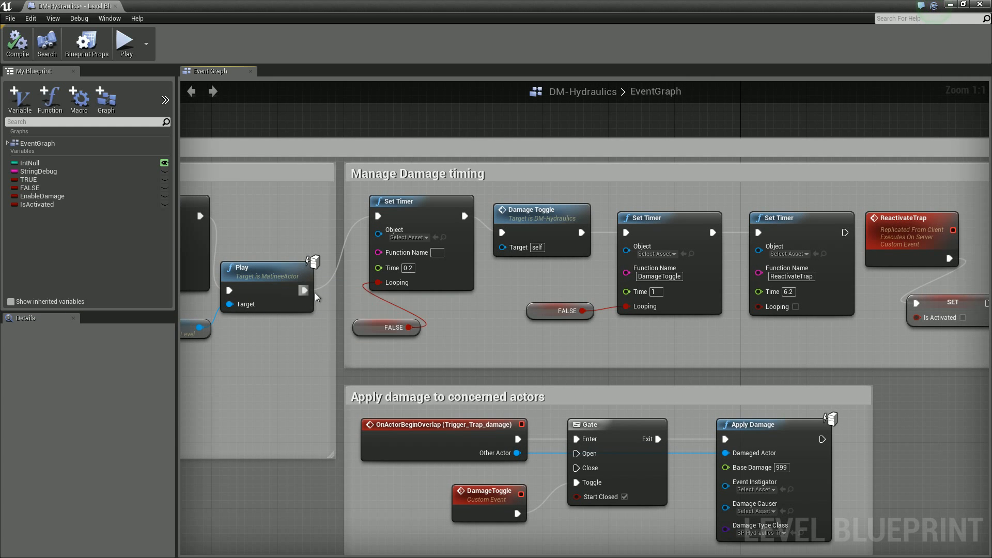
click(414, 203)
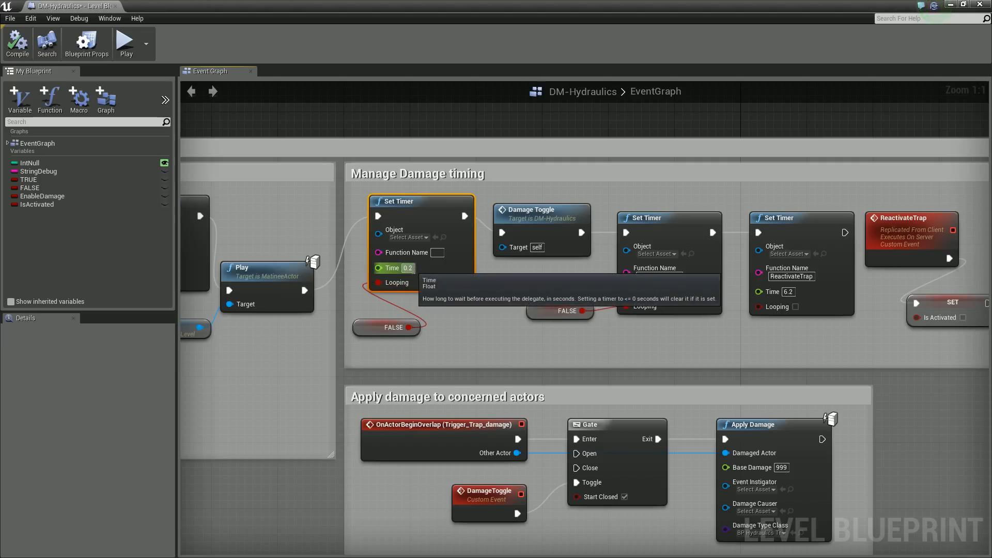
click(505, 289)
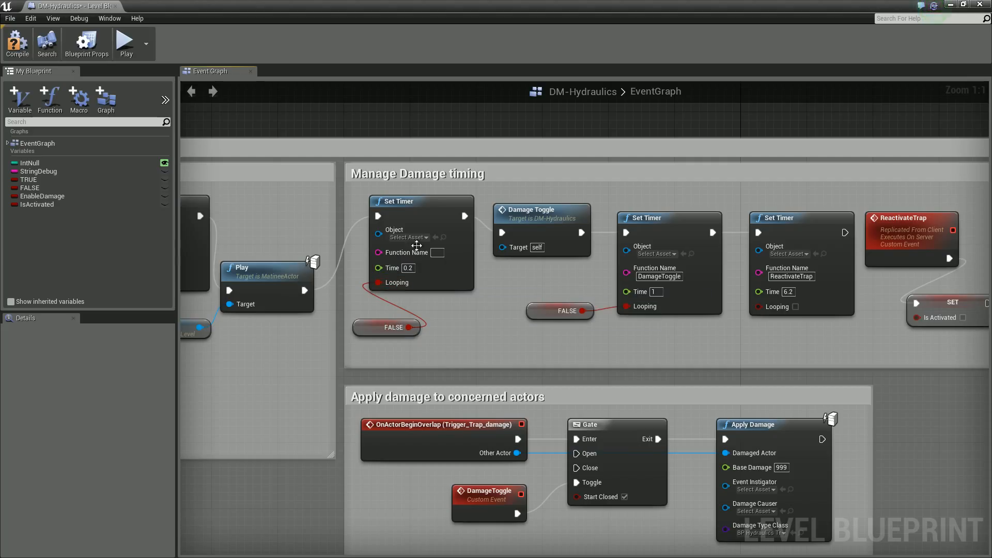
drag(413, 268, 404, 267)
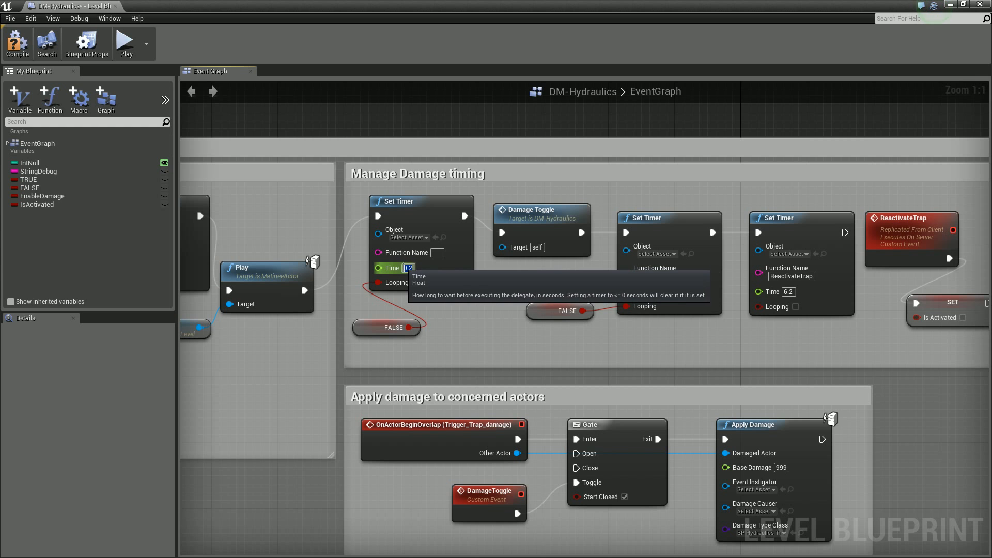
click(485, 280)
Step: Examine the Damage Toggle call and the DamageToggle custom event that feeds the Gate
click(536, 234)
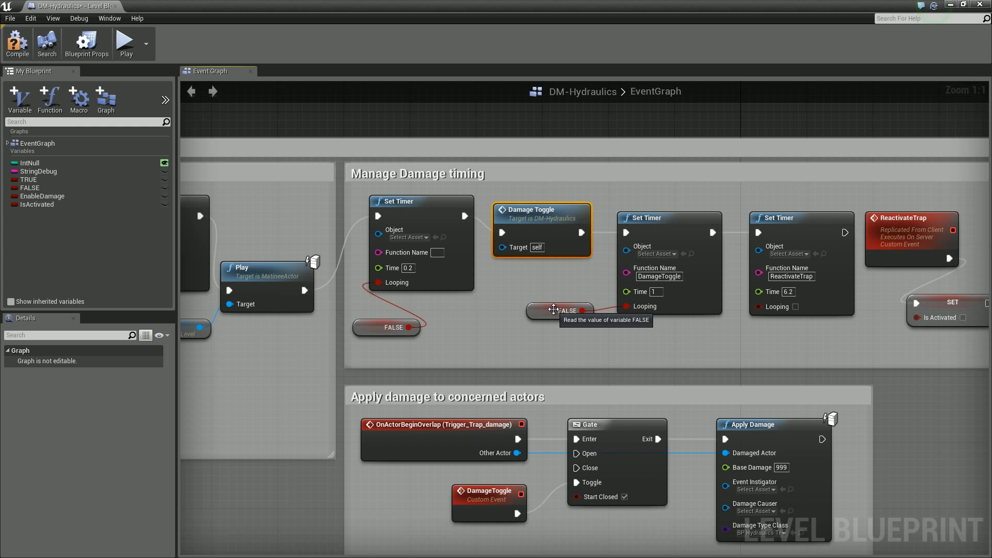
right_drag(535, 364, 465, 348)
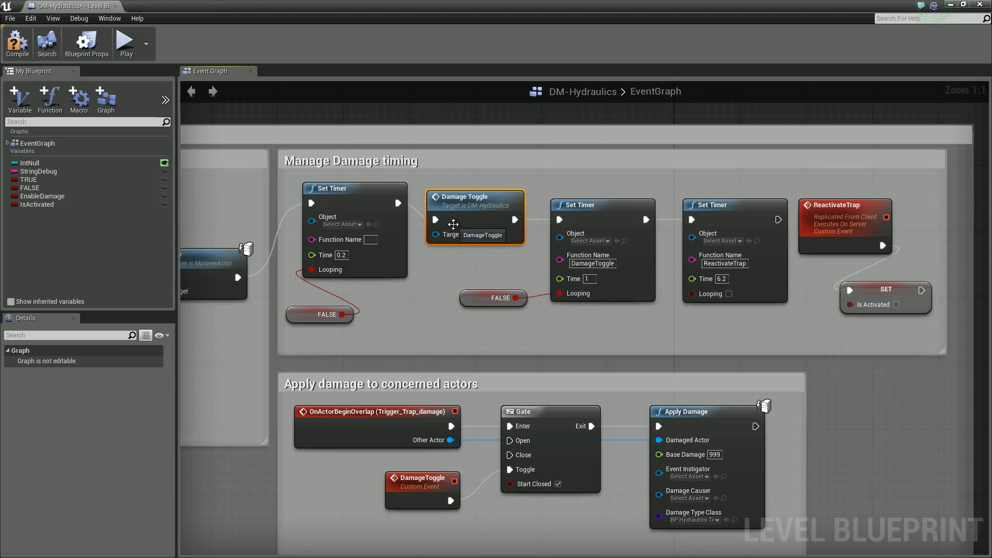
click(414, 477)
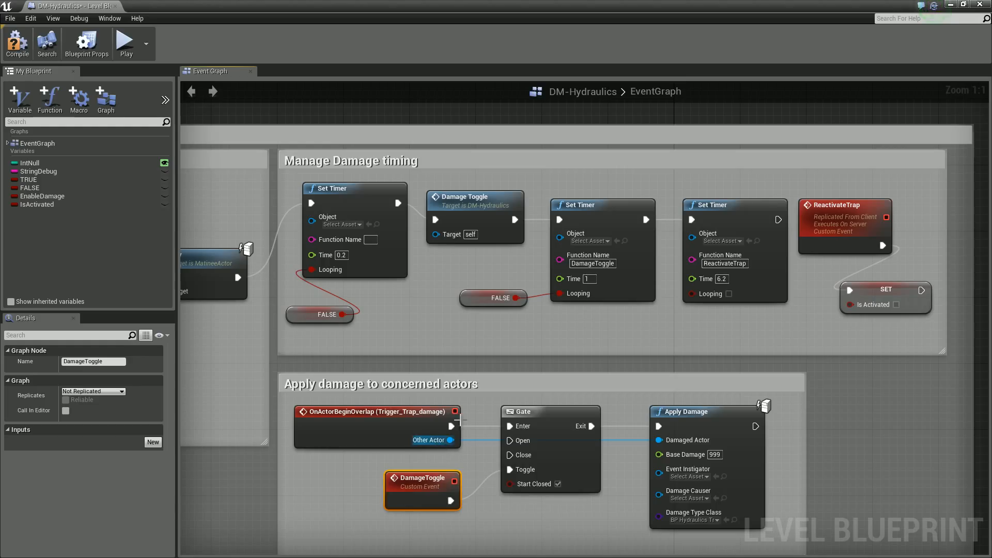
click(509, 273)
right_drag(508, 273, 492, 288)
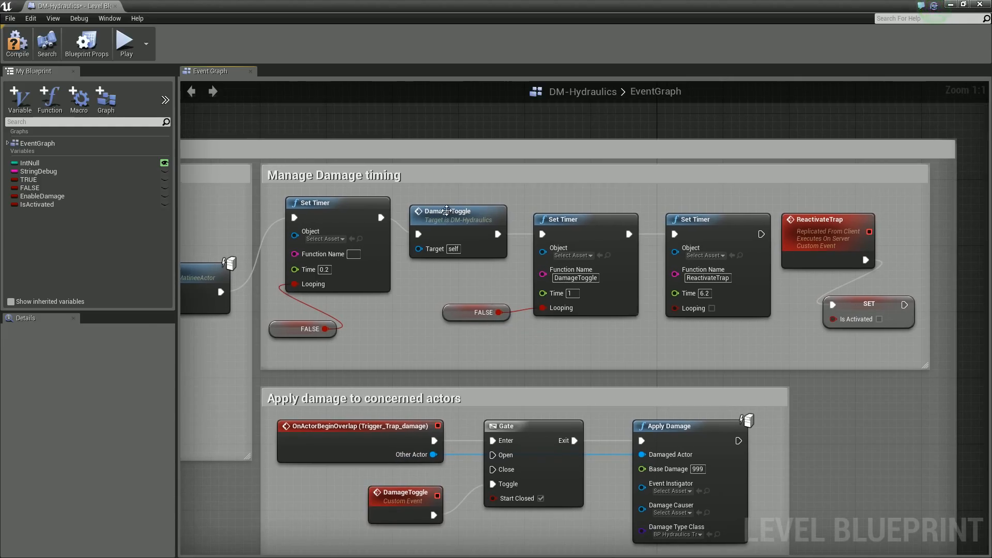
click(447, 211)
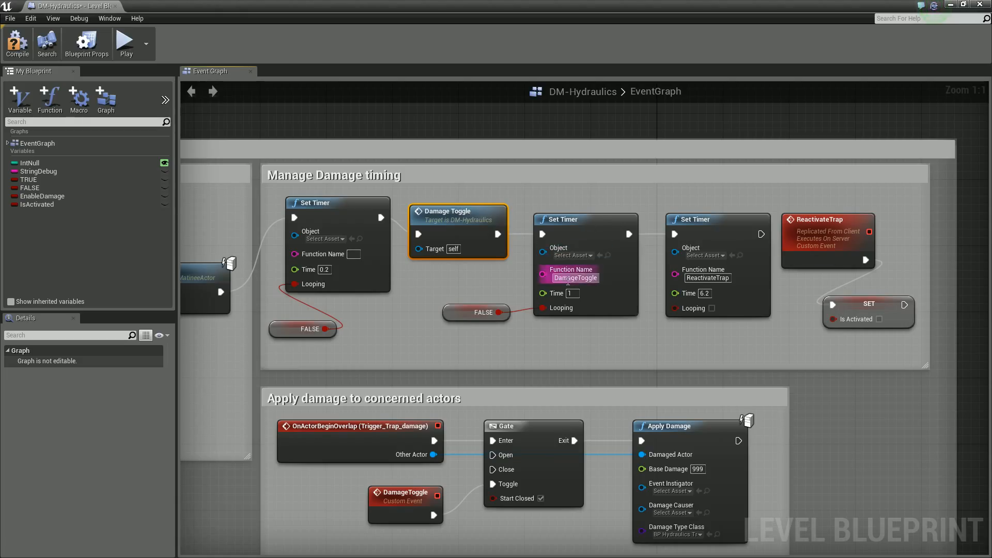
Step: Inspect the Time value of the second Set Timer, which calls the DamageToggle function
right_drag(604, 348, 542, 347)
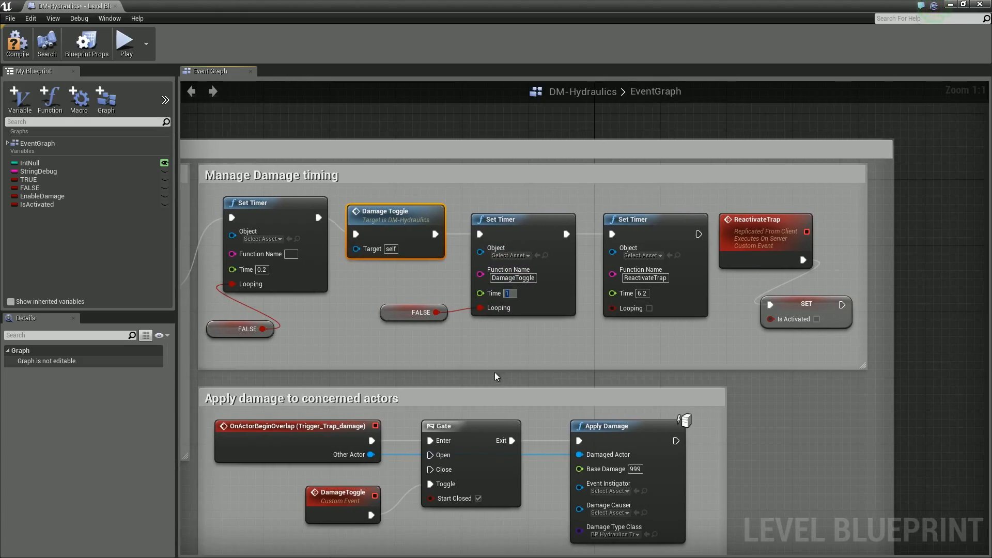
click(515, 350)
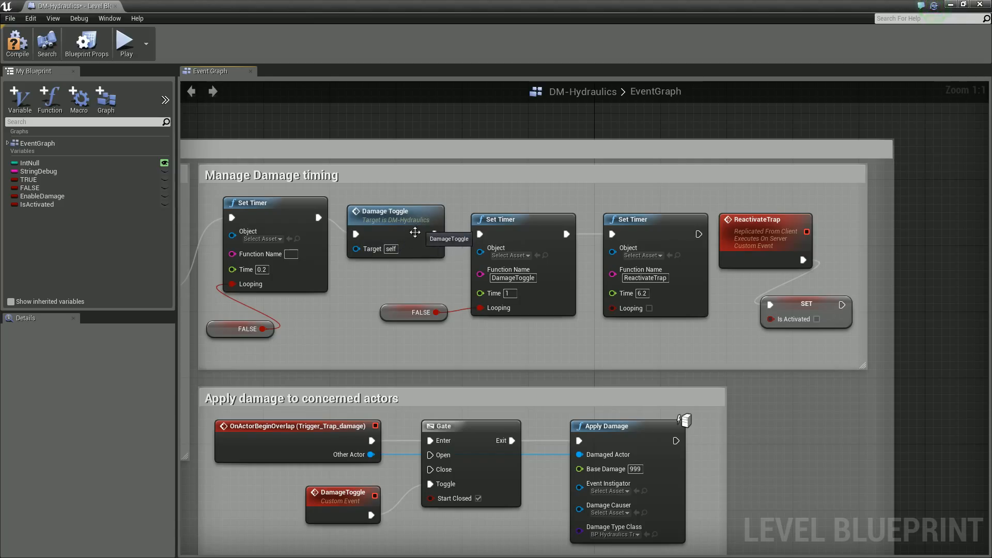
click(507, 293)
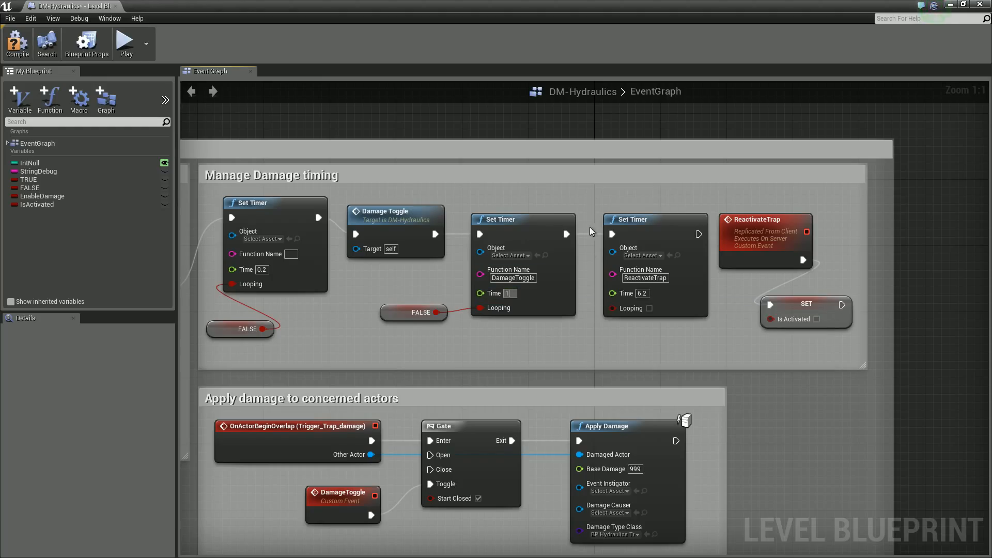
Step: Compare the Time value of the ReactivateTrap Set Timer with those of the two earlier timers
click(615, 290)
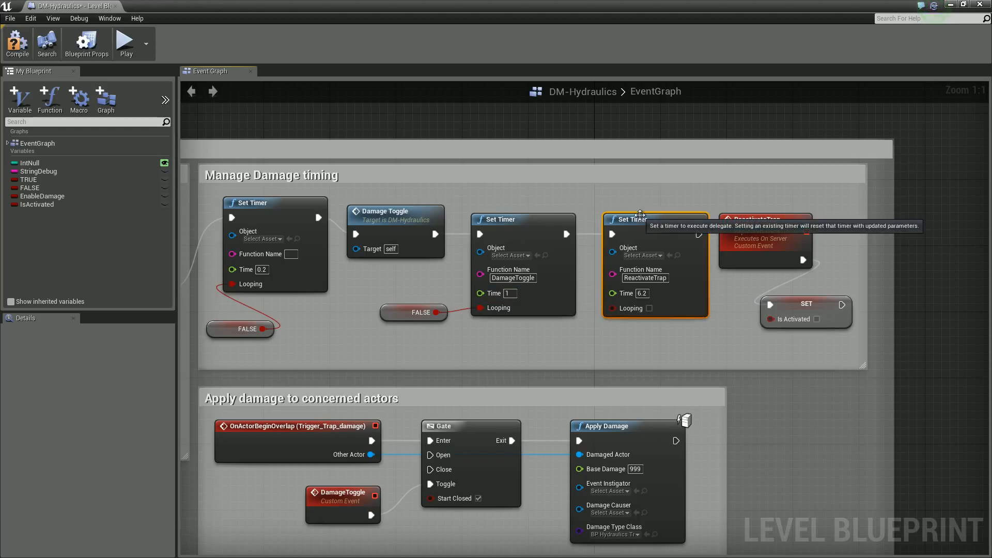
click(641, 293)
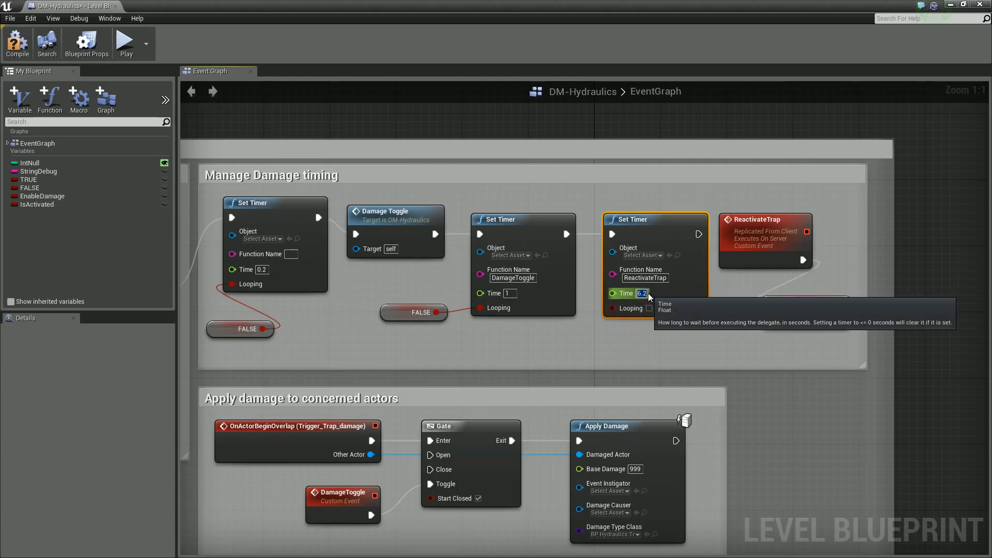
click(645, 295)
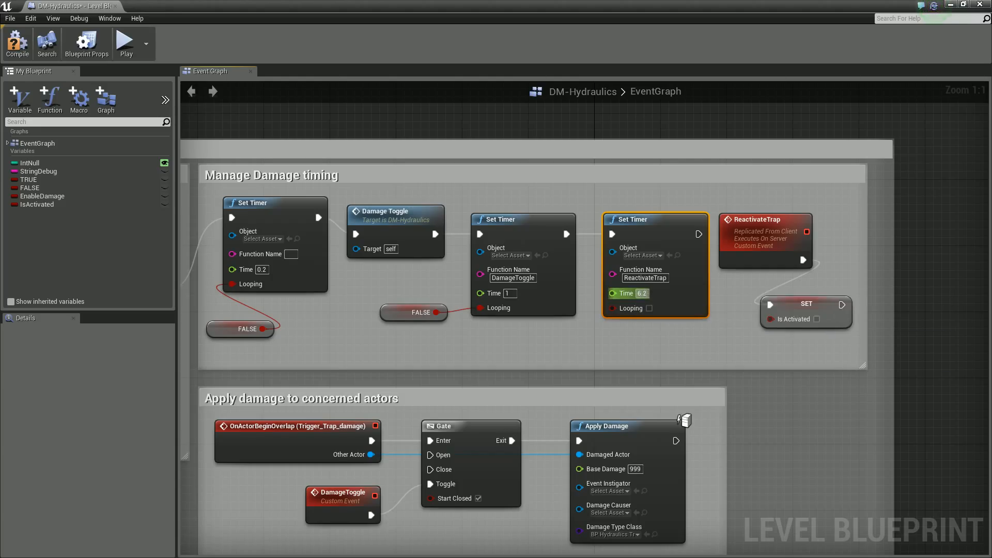
click(507, 294)
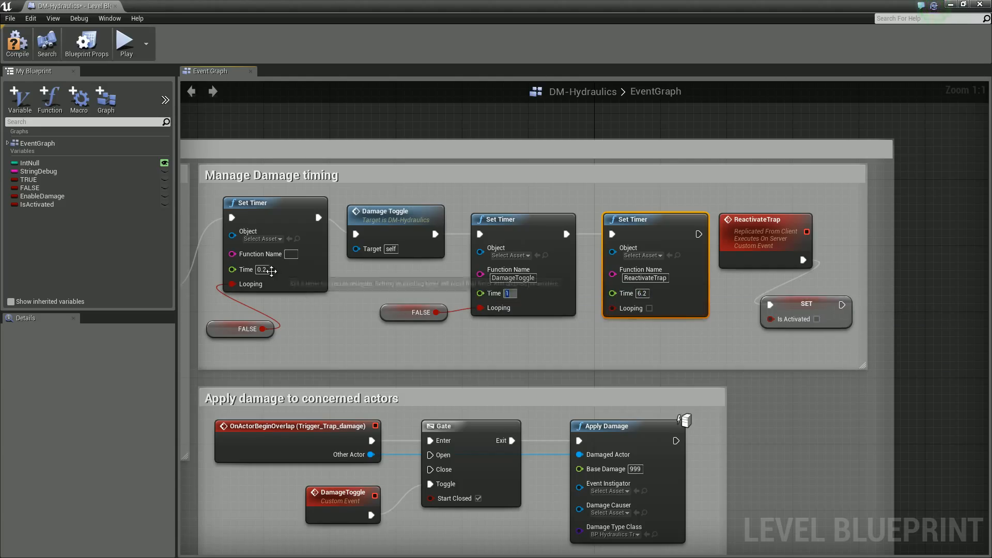
click(266, 271)
click(346, 279)
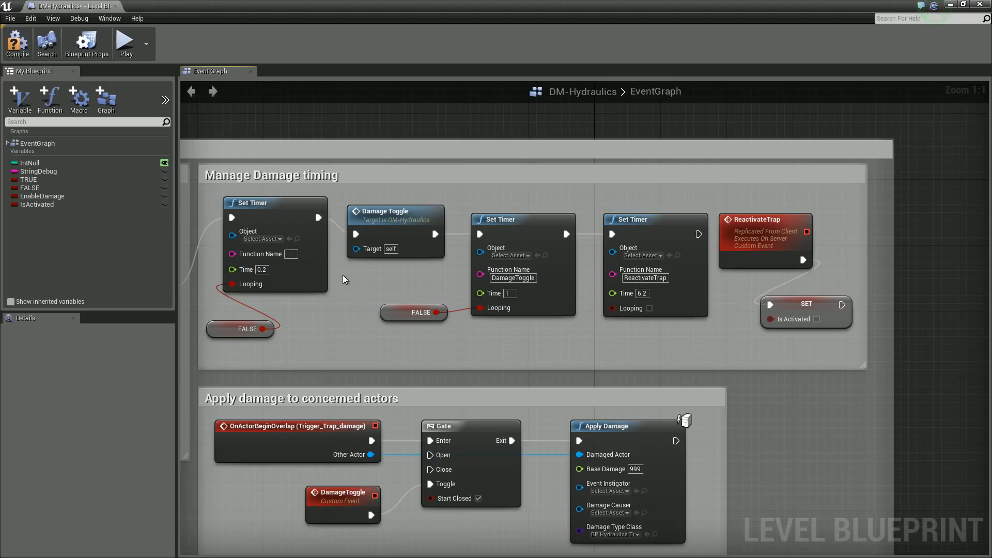
Step: Trace the last Set Timer's ReactivateTrap function name to its custom event and the connected SET Is Activated node
right_drag(740, 341, 718, 330)
click(641, 266)
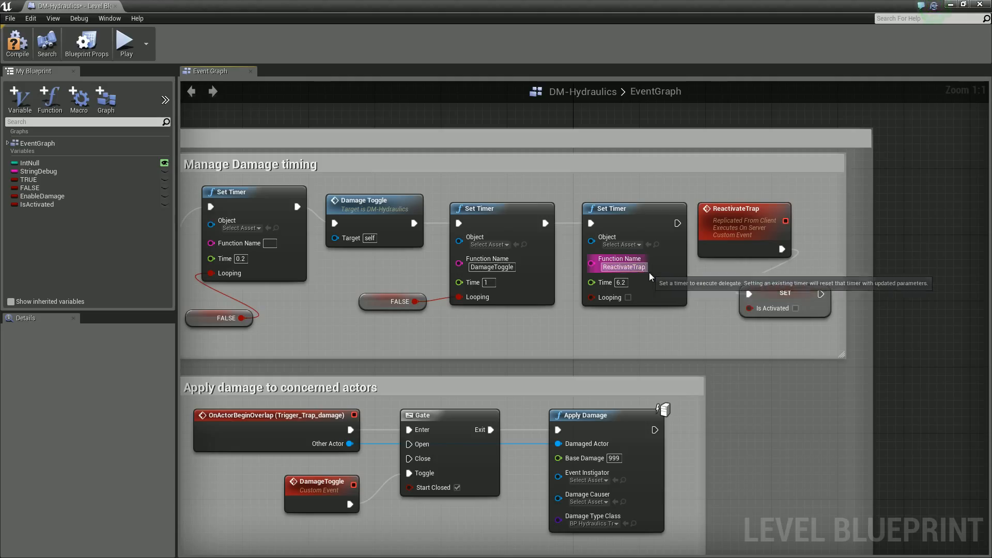
click(759, 209)
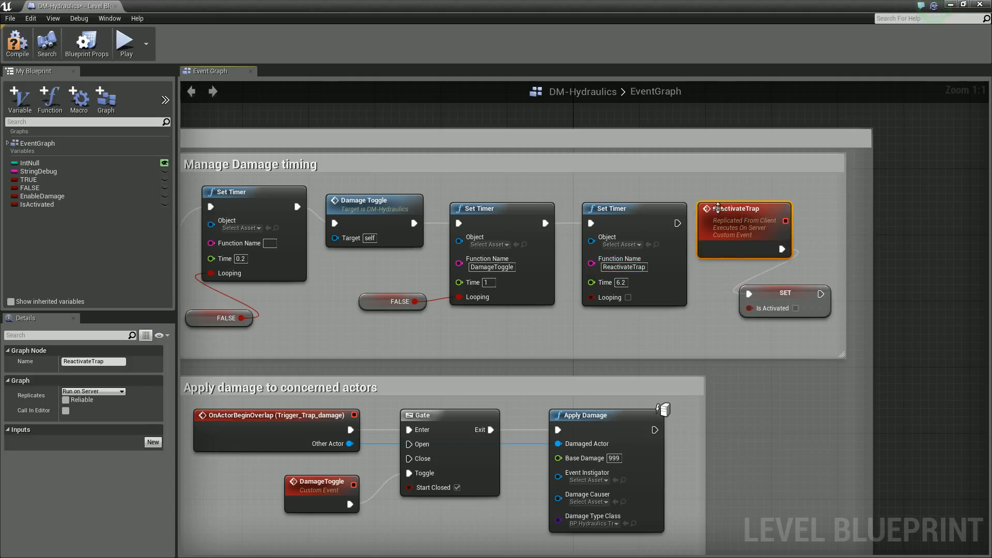
click(787, 305)
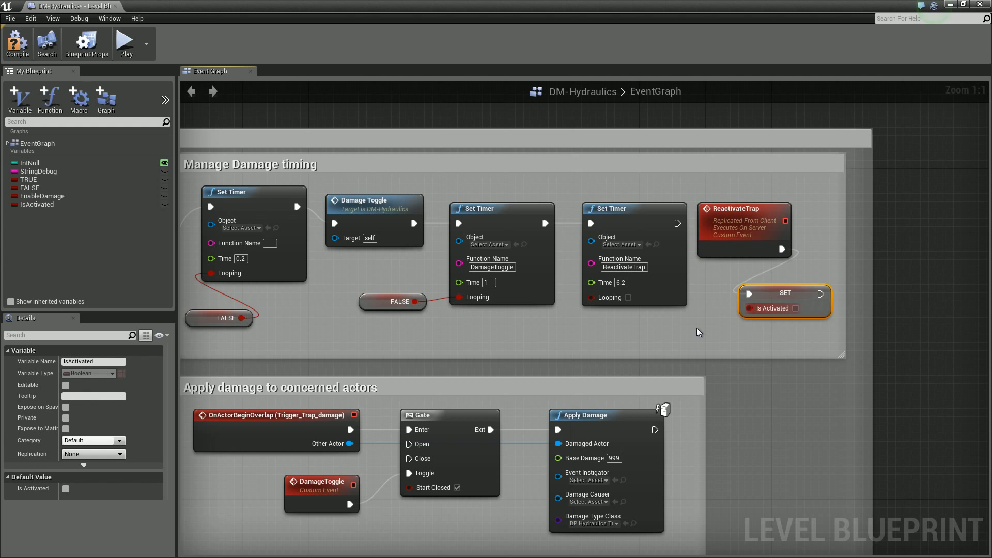
Step: Review the SET Is Activated and Play nodes in the Trap Control group and return to the Manage Damage timing group
right_drag(245, 330, 672, 340)
right_drag(214, 350, 544, 344)
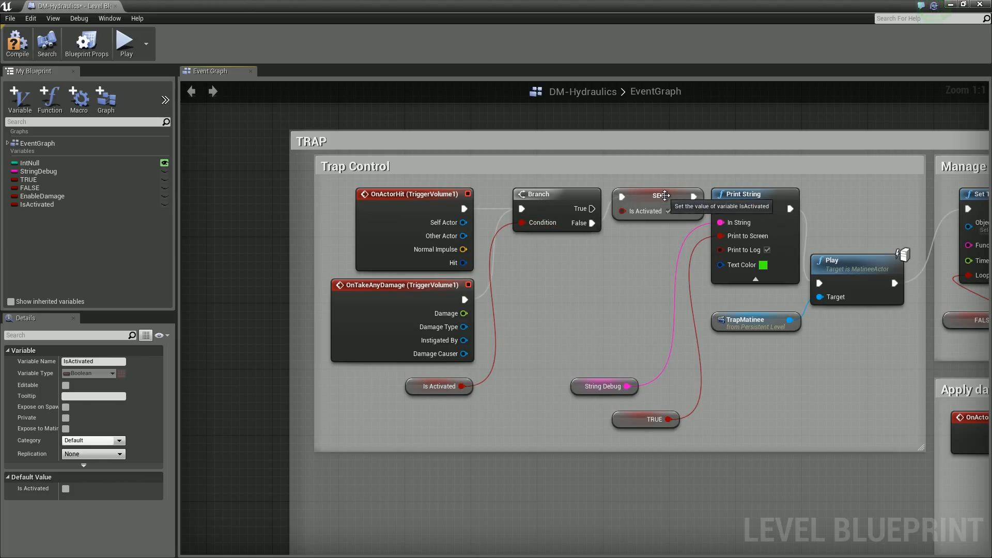
right_drag(639, 293, 246, 294)
right_drag(911, 294, 572, 289)
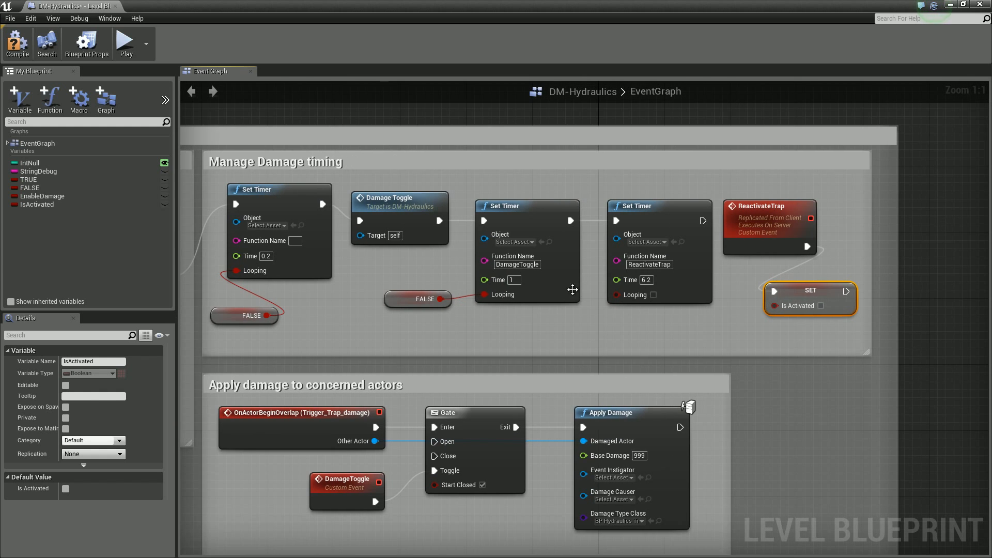
right_drag(324, 297, 915, 283)
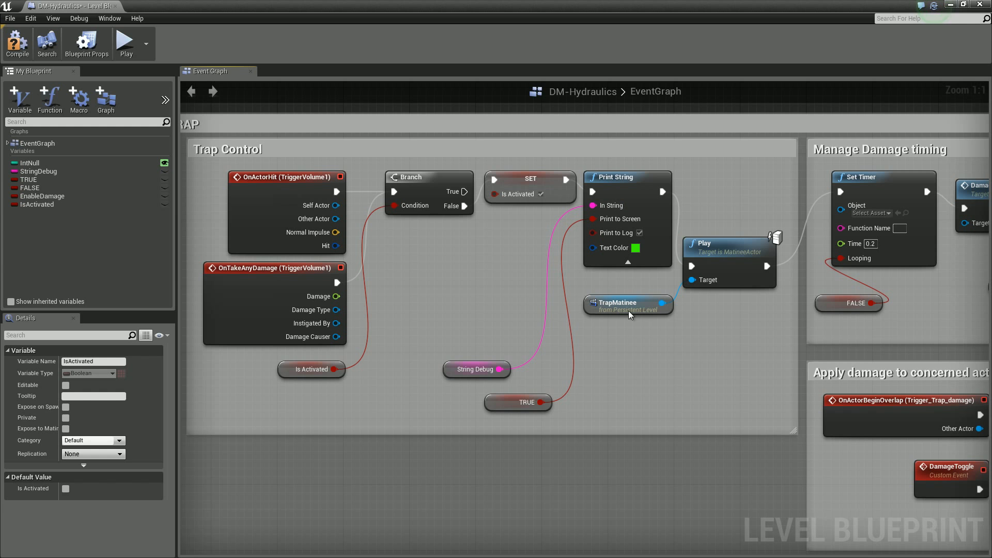
click(729, 256)
right_drag(729, 256, 406, 335)
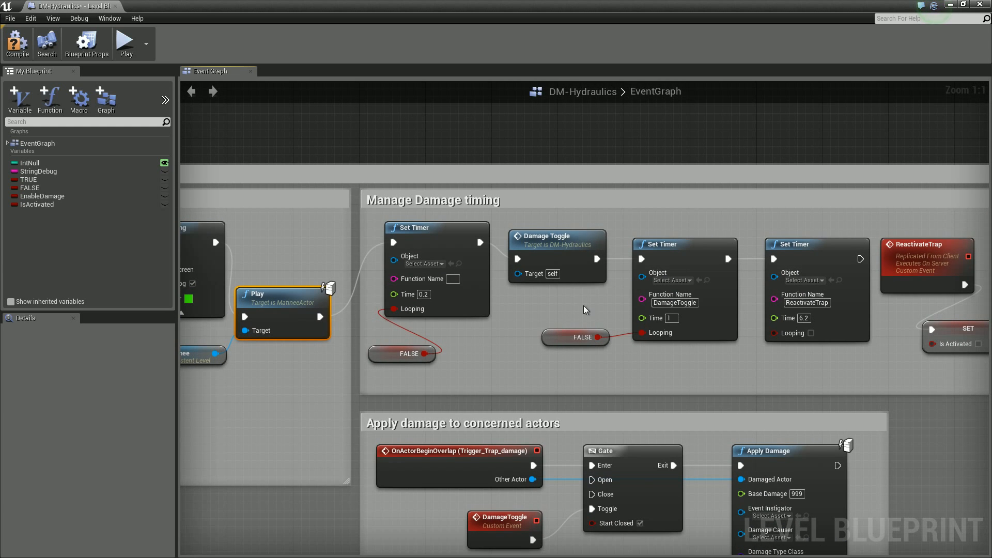
right_drag(590, 293, 423, 242)
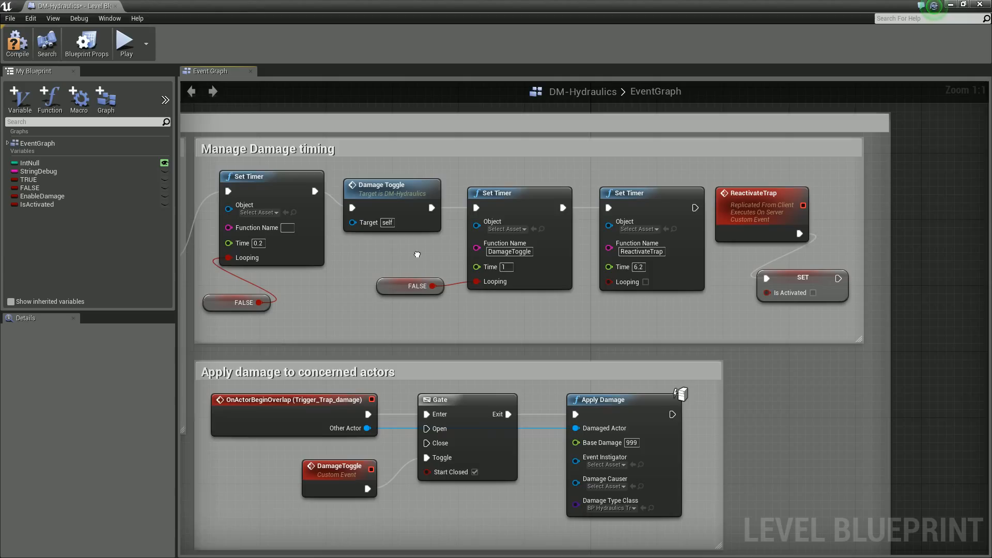
Step: Review the DamageToggle and ReactivateTrap Set Timer nodes, selecting the latter's function name
click(512, 198)
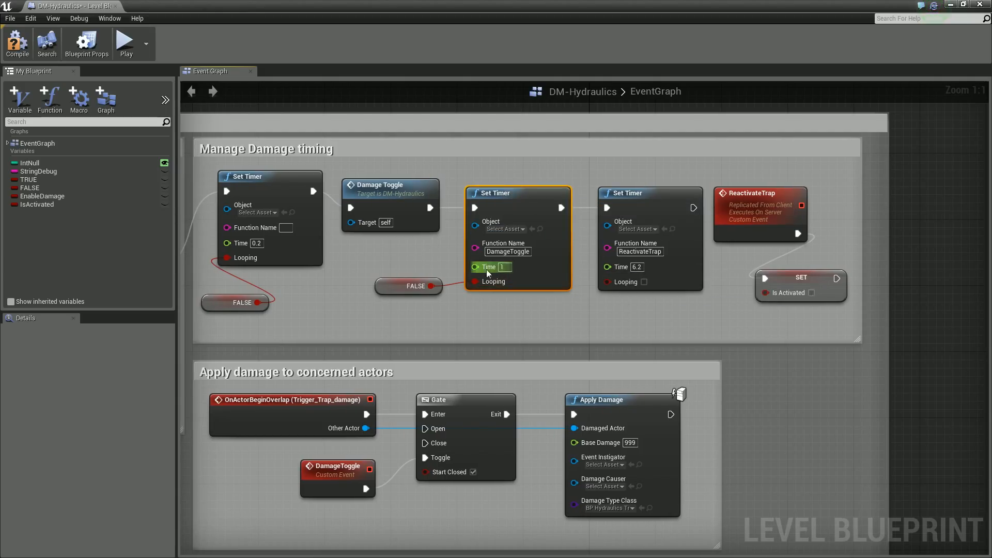
click(629, 193)
right_drag(711, 288, 655, 296)
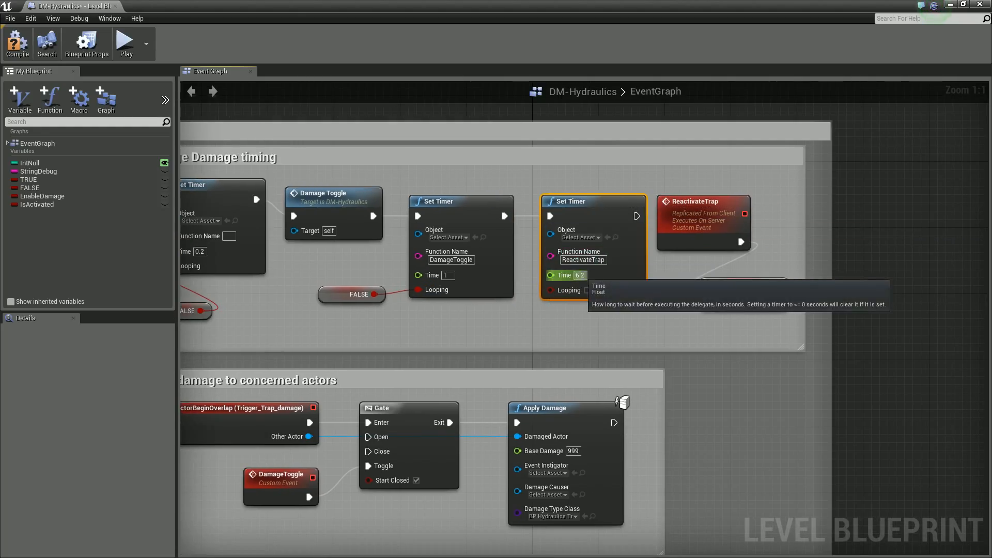
click(589, 260)
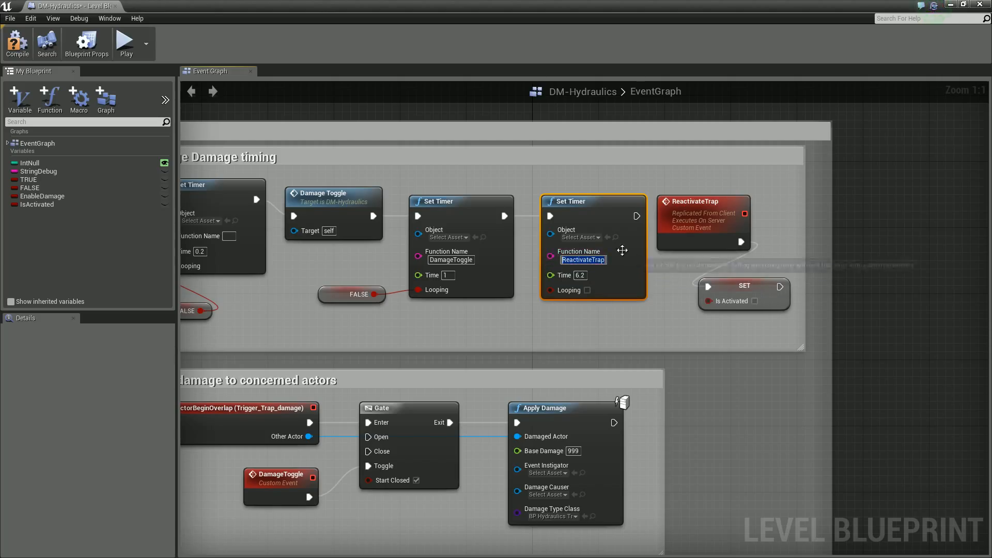
Step: Compare the Damage Toggle call and the DamageToggle Set Timer with the DamageToggle custom event in the damage group below
key(Return)
right_drag(450, 355, 613, 282)
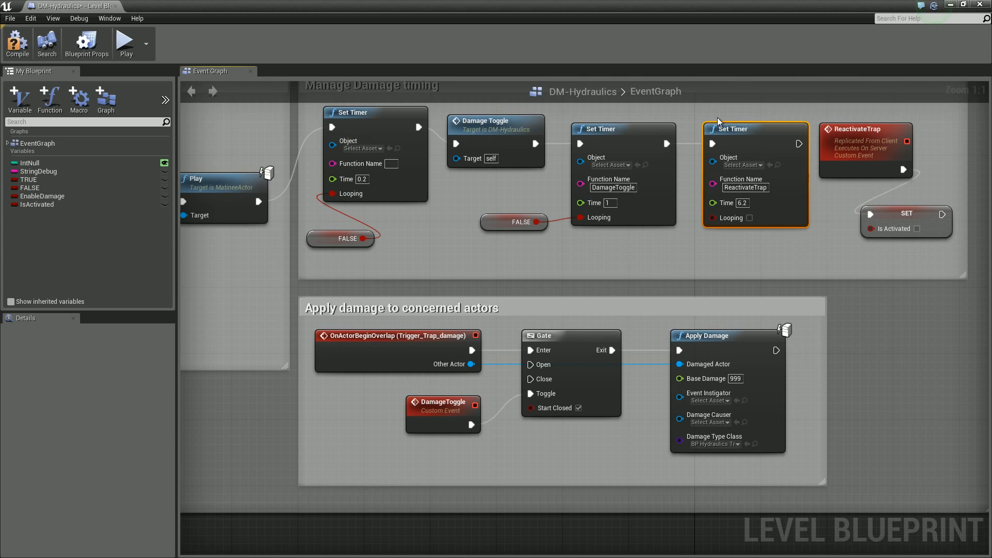
click(493, 121)
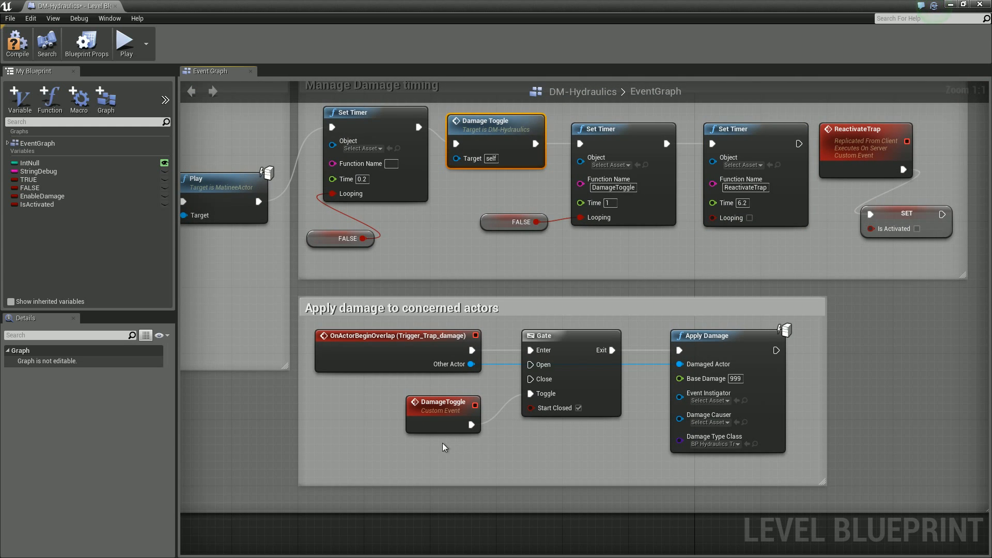
click(432, 414)
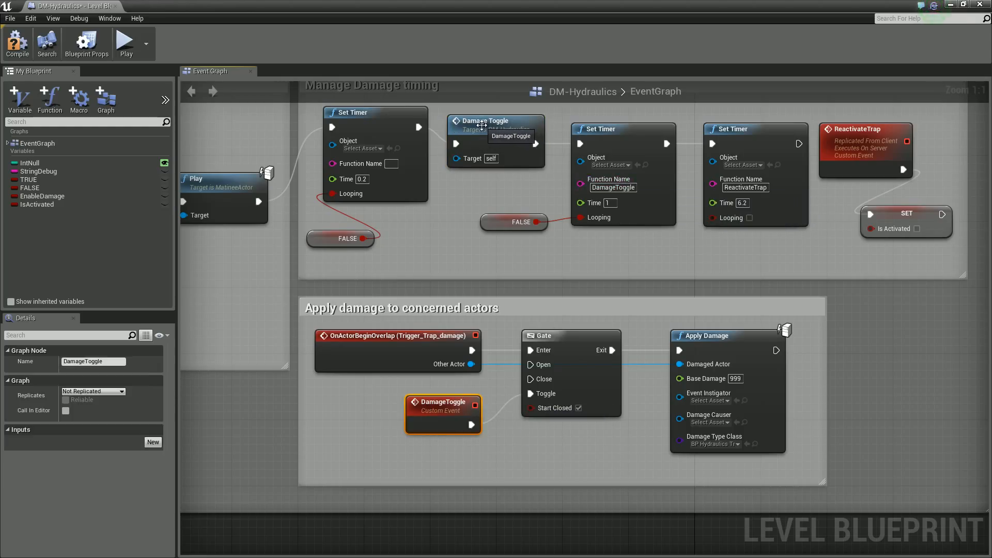
click(482, 125)
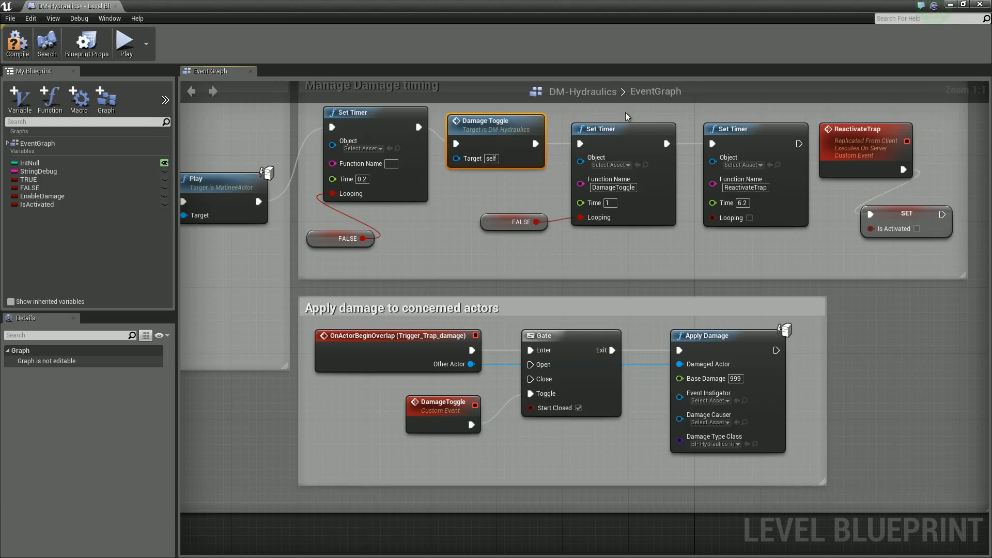
click(620, 129)
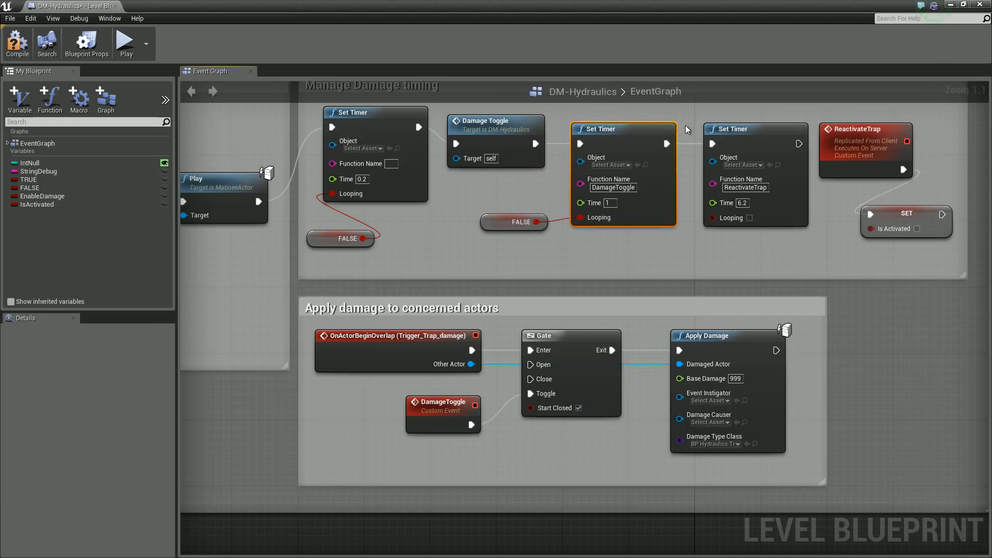
click(379, 409)
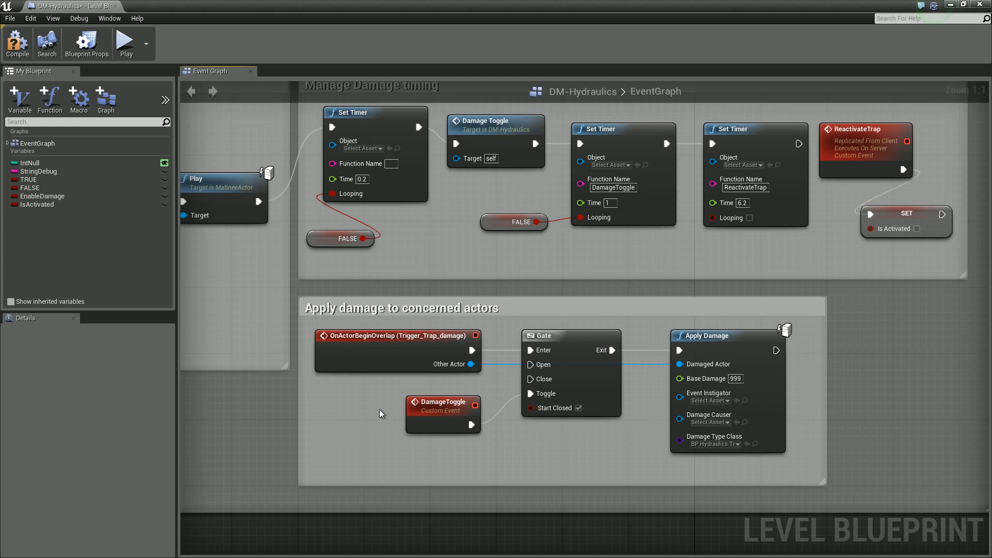
right_drag(379, 409, 395, 364)
right_drag(786, 184, 747, 318)
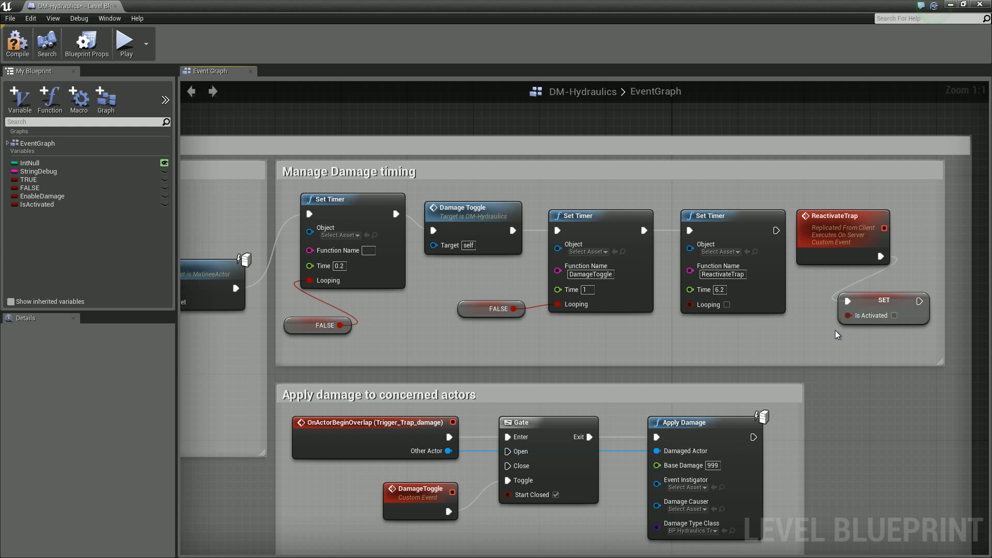
Step: Move the Apply damage to concerned actors comment group slightly up, closer to the Manage Damage timing group
right_drag(307, 437, 321, 307)
click(299, 346)
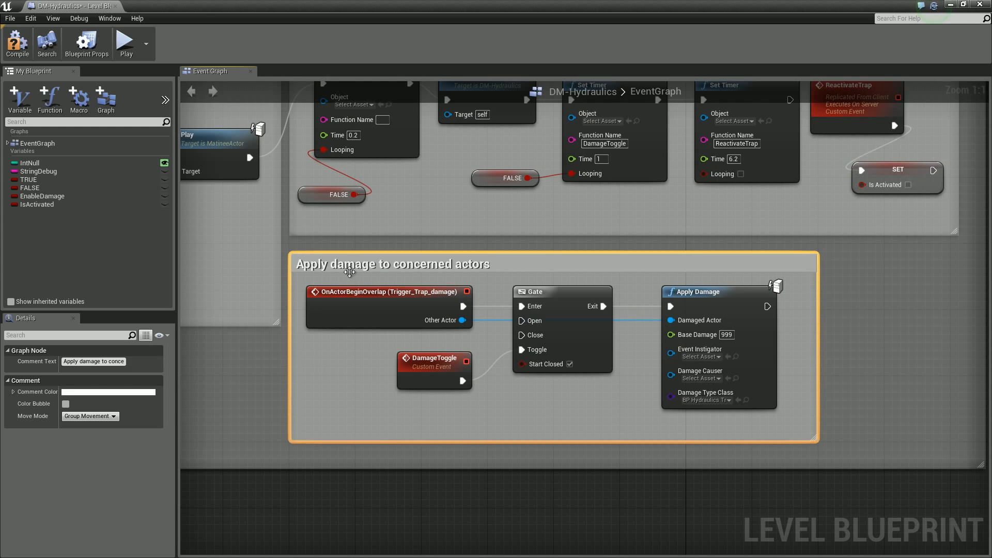
drag(349, 272, 350, 264)
click(267, 380)
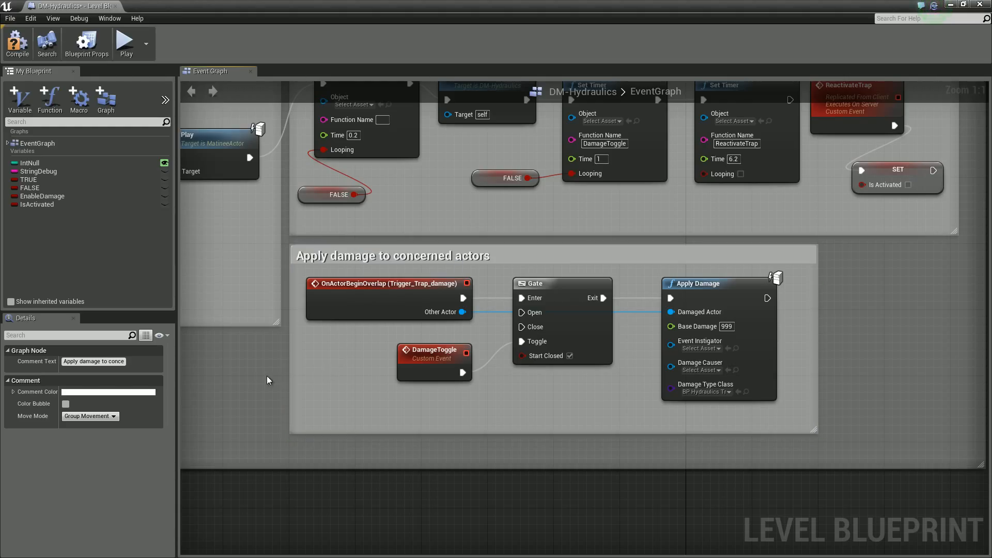
Step: Identify the trigger used by the OnActorBeginOverlap event, then select Trigger_Trap_damage in the level editor and focus the viewport on it
click(361, 299)
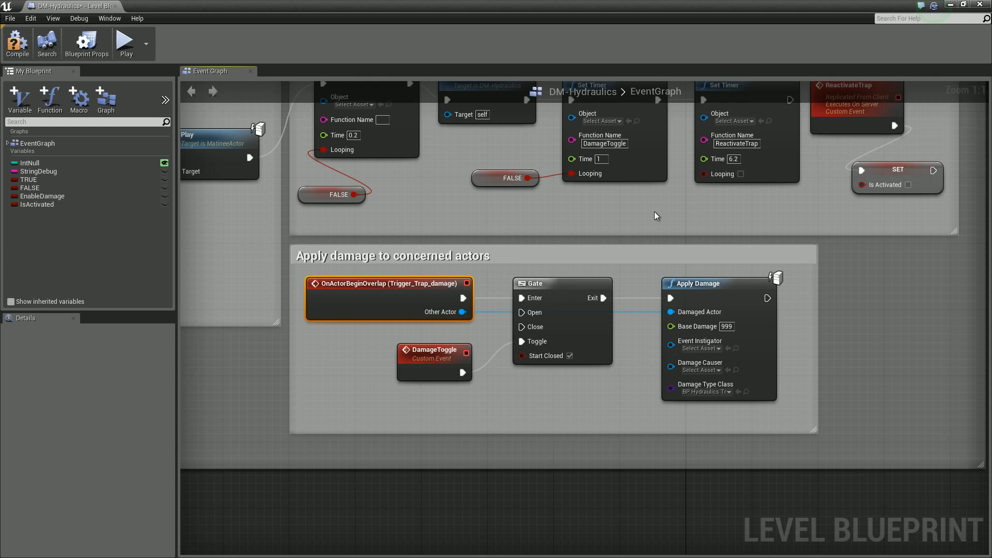
click(950, 5)
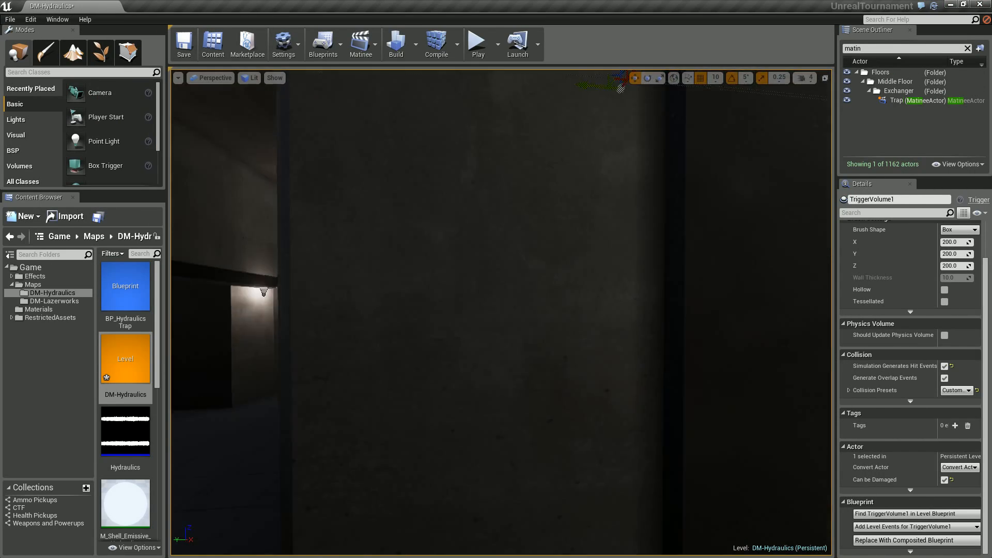
right_drag(550, 339, 621, 346)
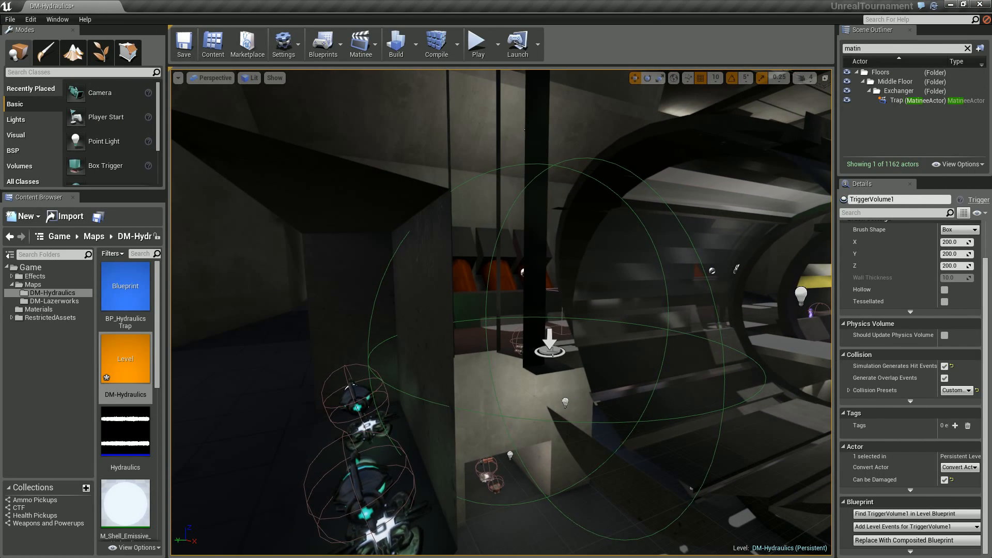
click(550, 341)
right_drag(550, 341, 413, 336)
key(f)
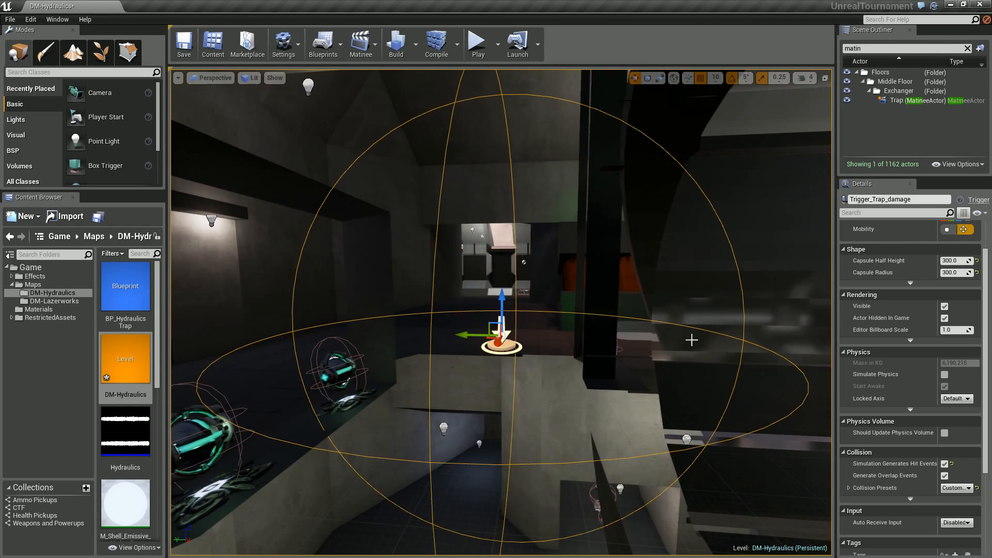
Step: Examine the rendering, physics, collision and actor settings of Trigger_Trap_damage
drag(984, 267, 990, 309)
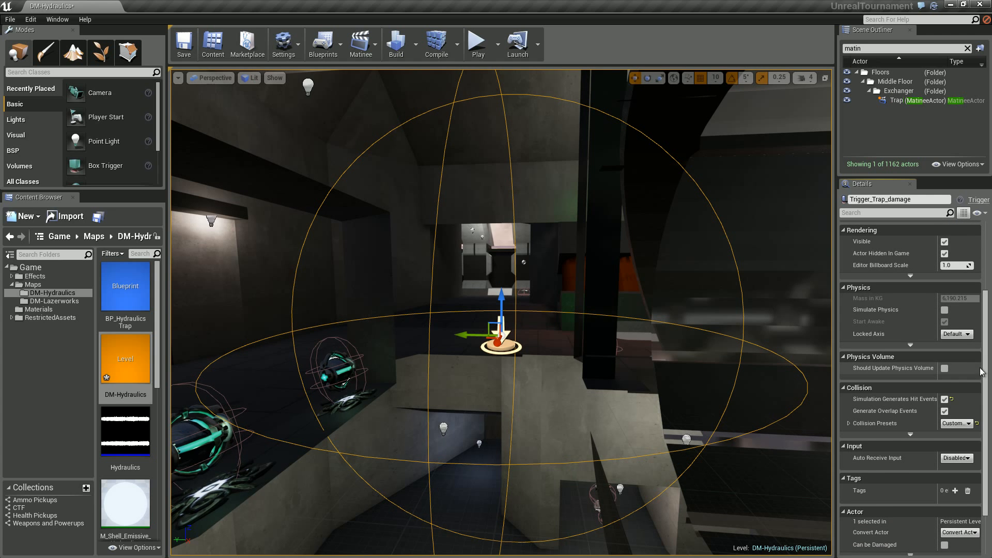
scroll(985, 365, down, 3)
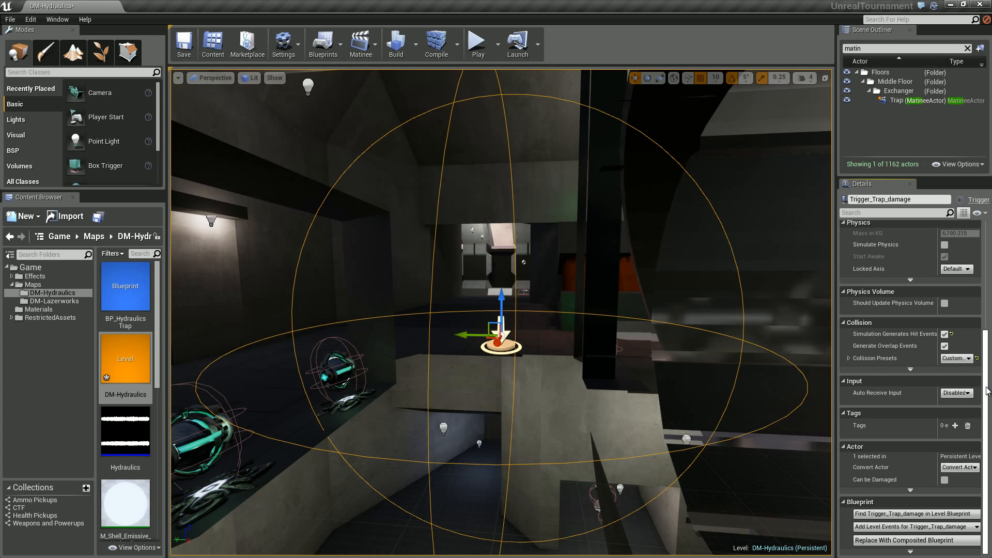
scroll(987, 390, up, 5)
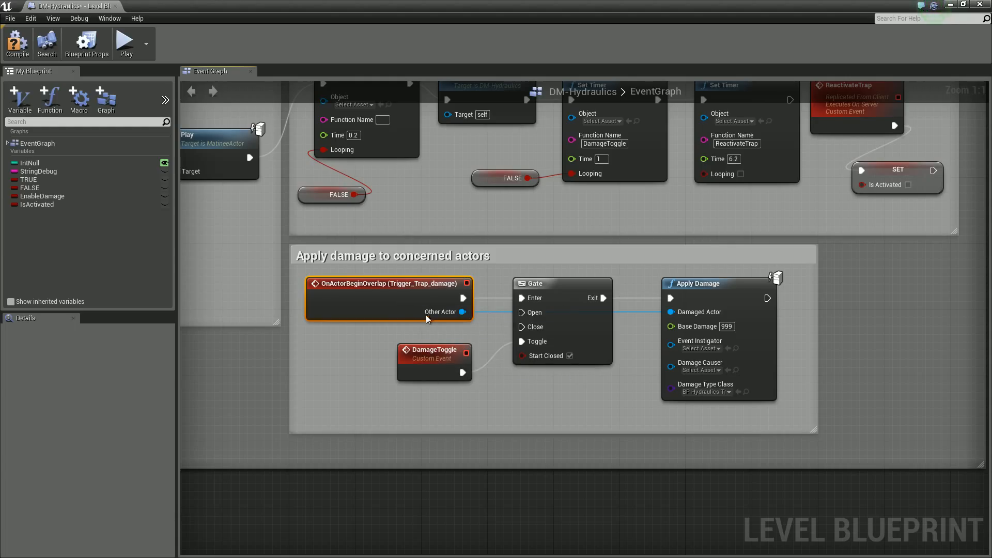
Step: Return to the Level Blueprint and examine the OnActorBeginOverlap outputs, the DamageToggle event and the Gate node
right_drag(424, 299, 387, 297)
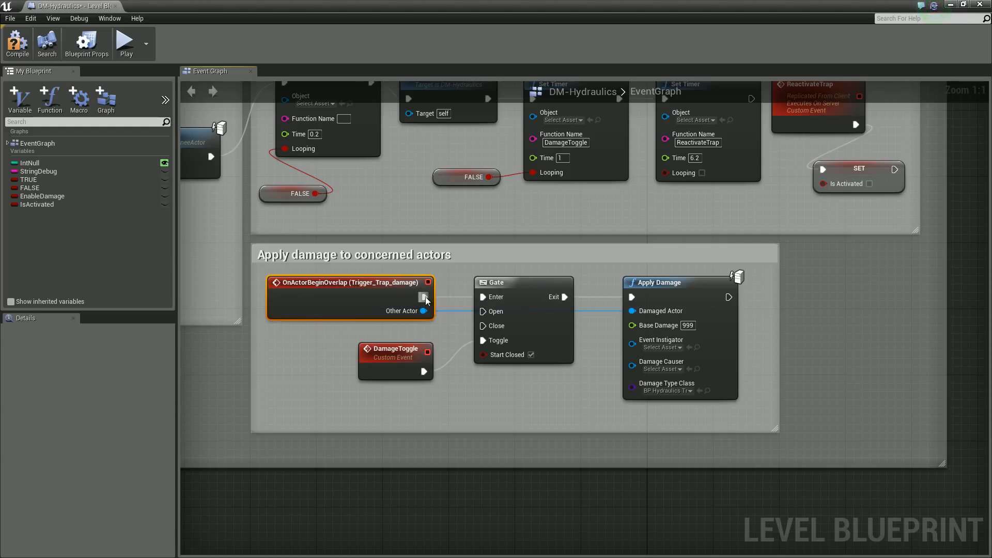
right_drag(487, 404, 450, 408)
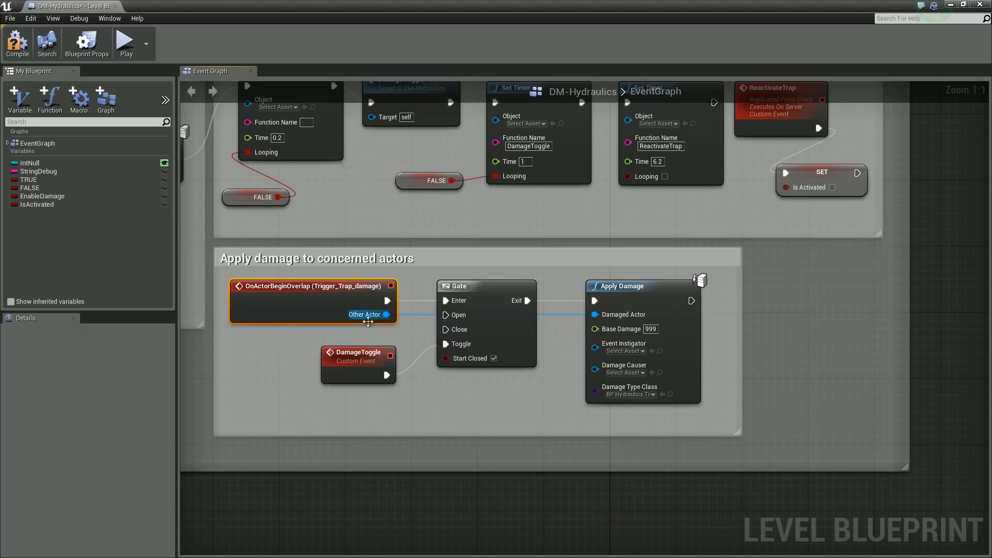
click(345, 374)
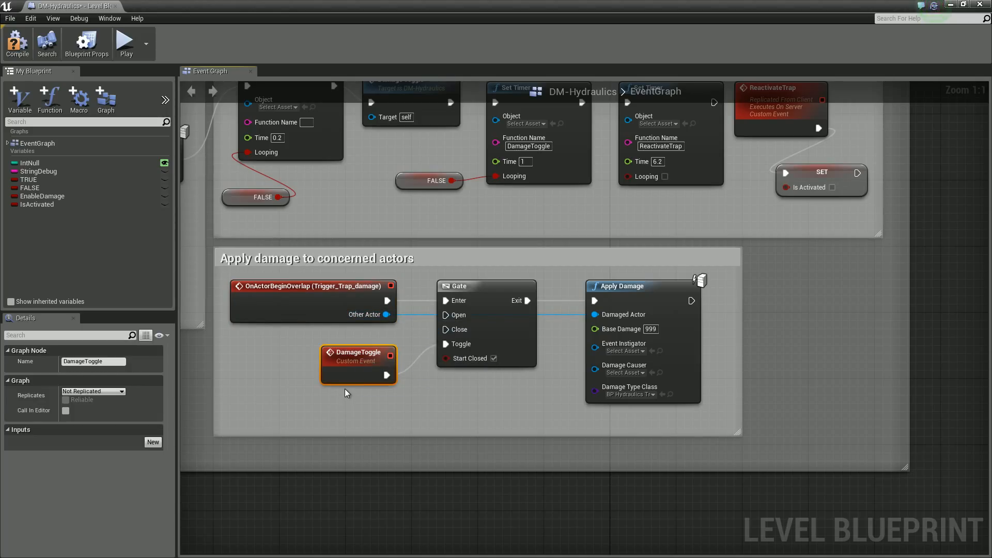
right_drag(465, 389, 470, 443)
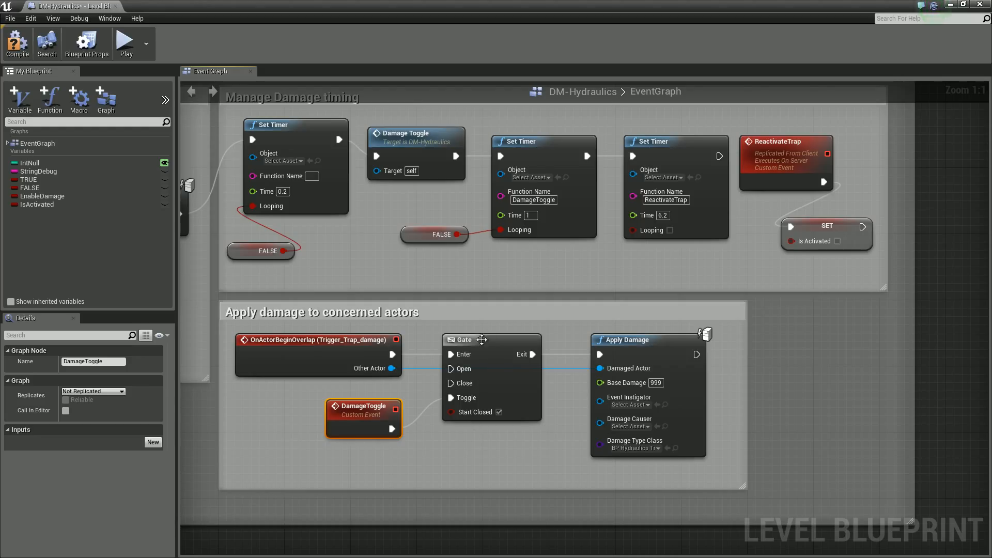
click(483, 340)
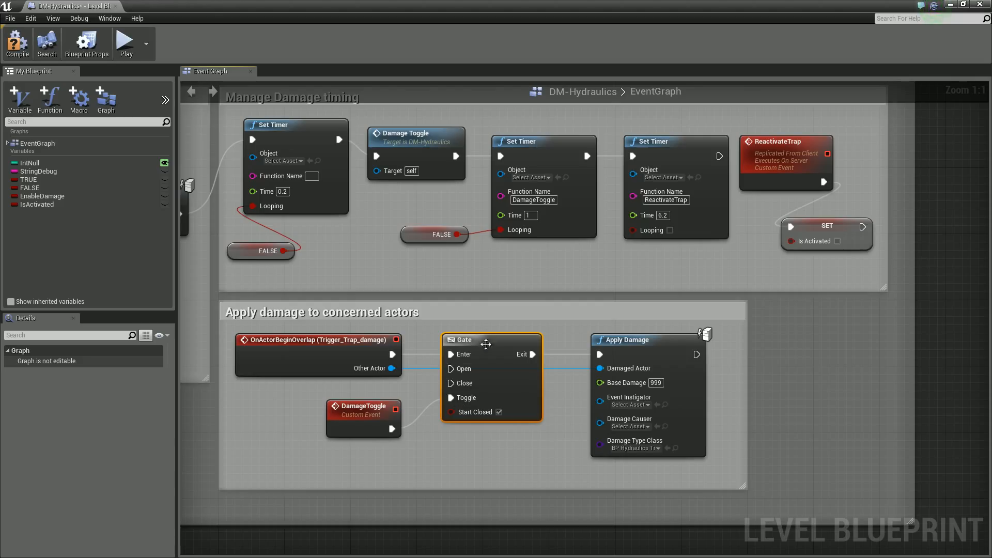
Step: Trace how DamageToggle and OnActorBeginOverlap connect to the Gate's Toggle and Enter inputs
click(342, 408)
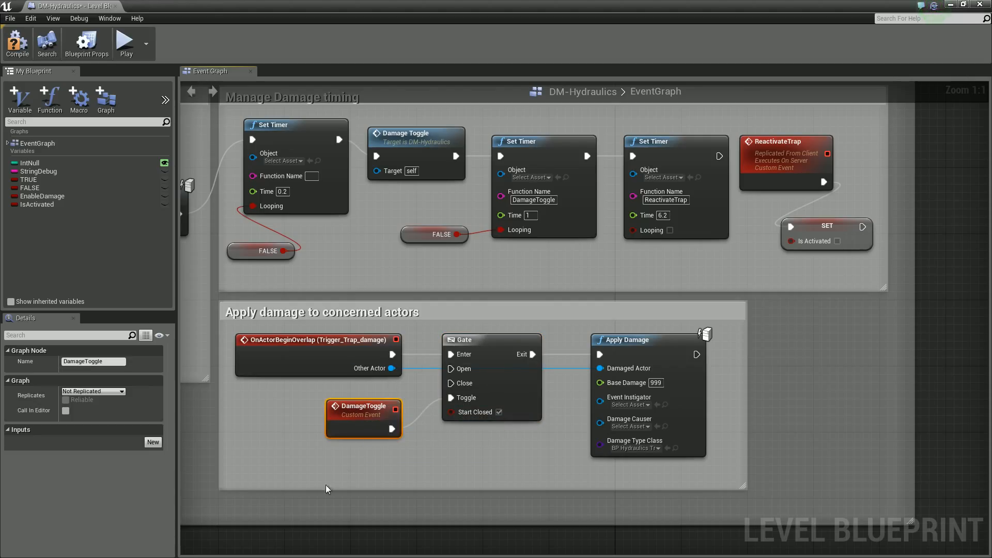
click(370, 342)
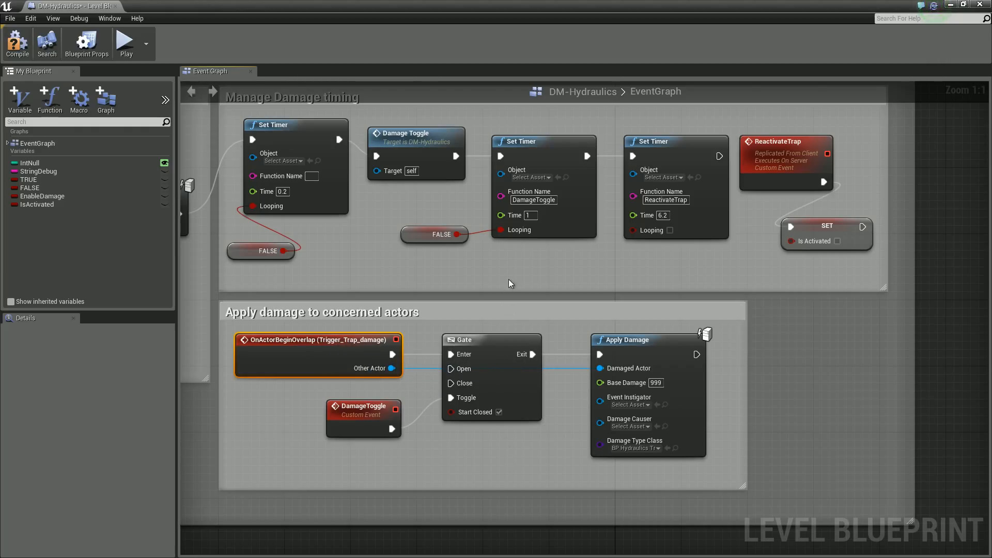
click(331, 437)
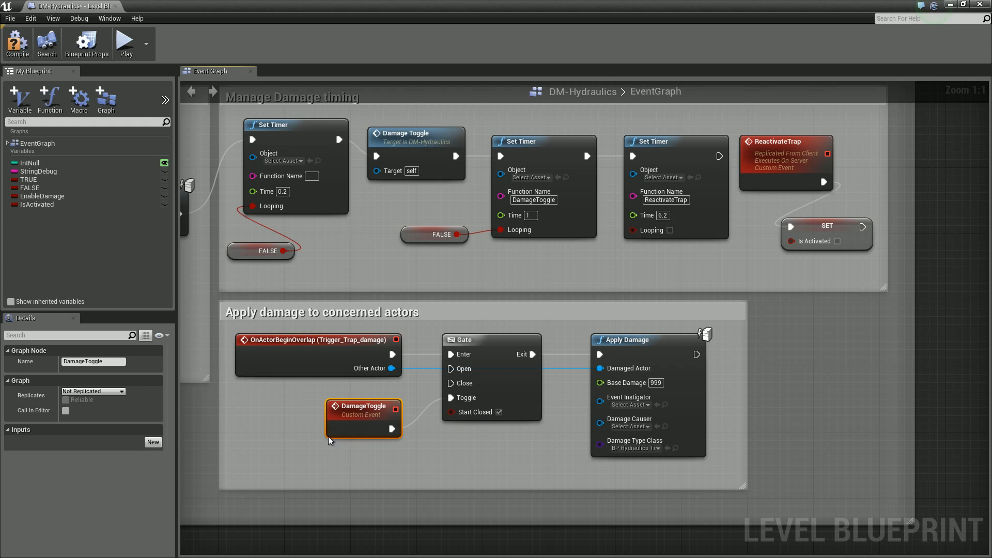
click(334, 353)
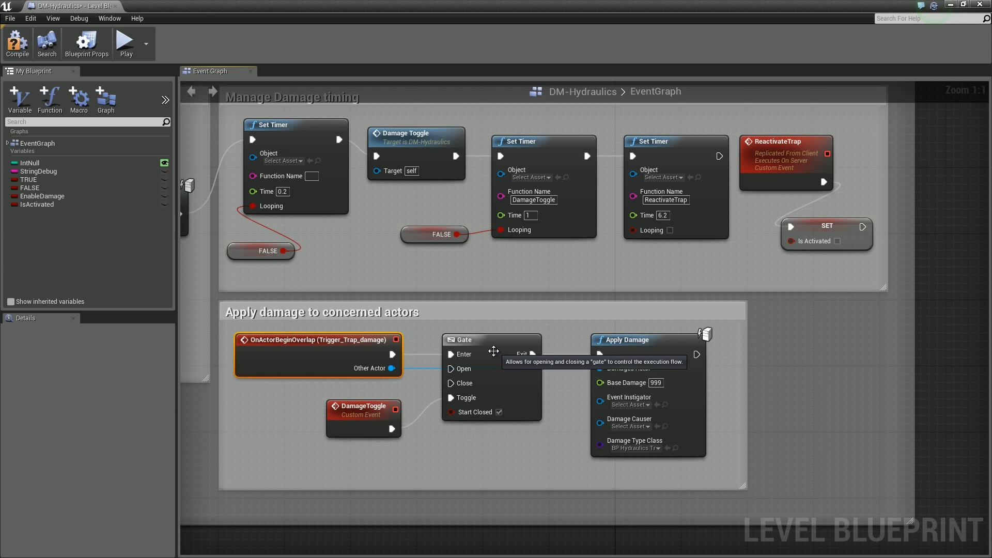
click(512, 351)
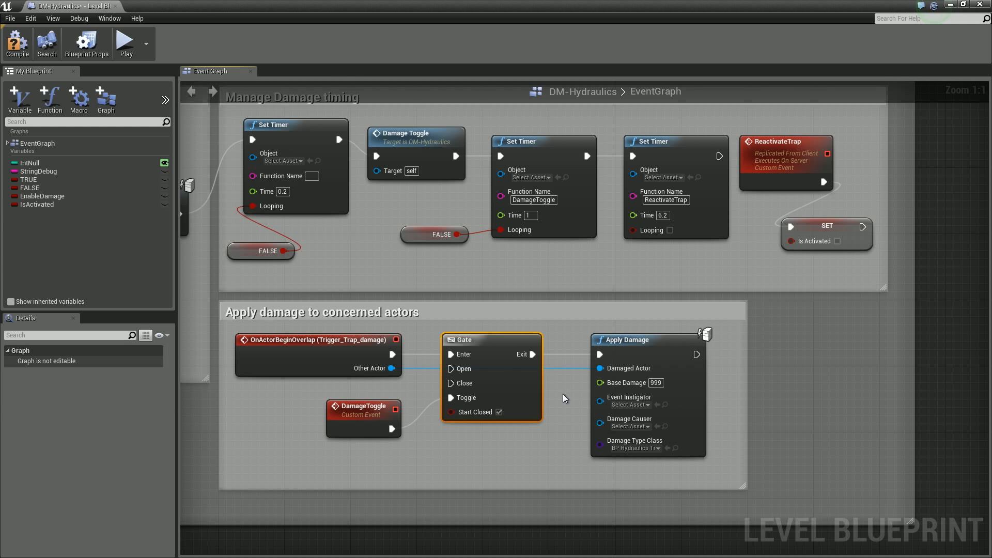
Step: Examine the Apply Damage node's description and its Base Damage value
right_drag(512, 352, 460, 333)
click(575, 322)
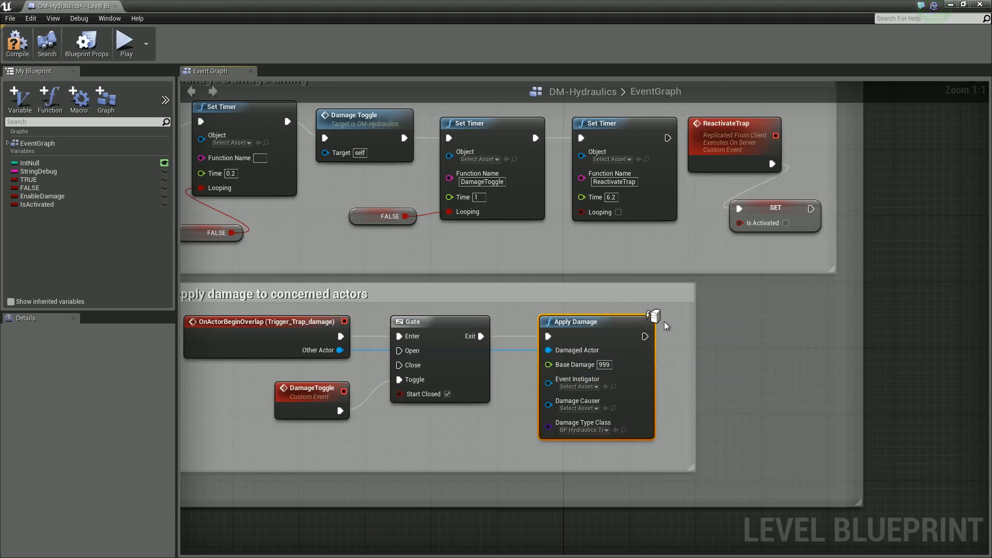
mouse_move(646, 321)
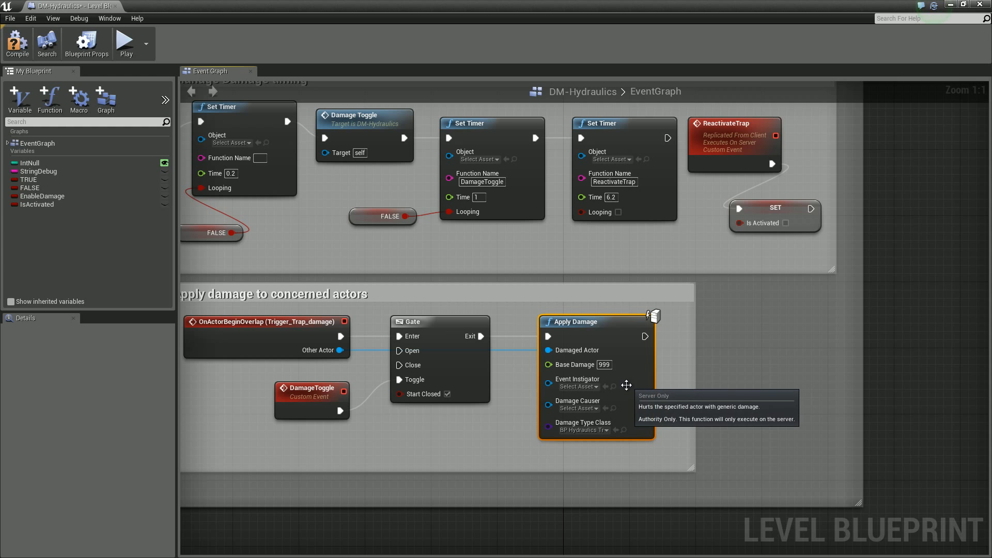
right_drag(636, 389, 646, 358)
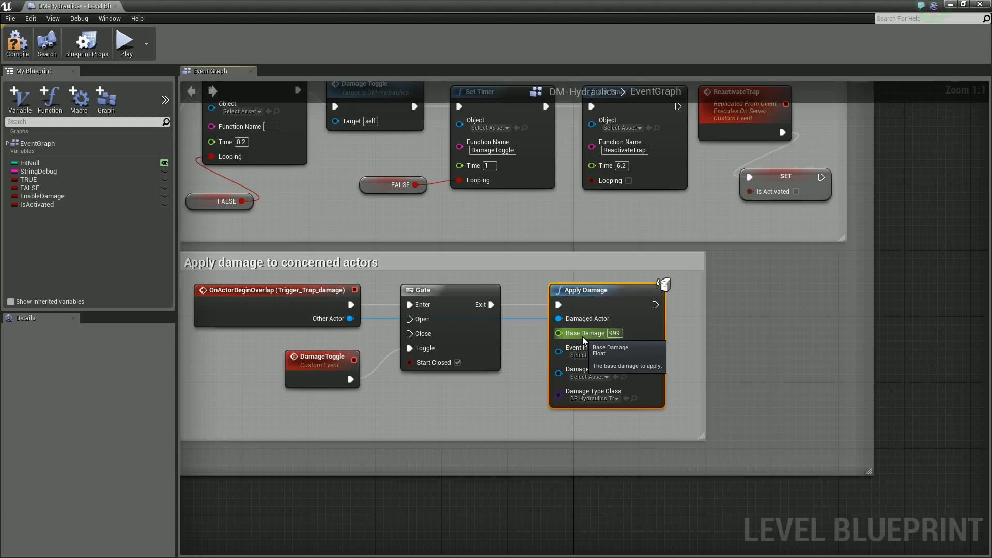
click(610, 333)
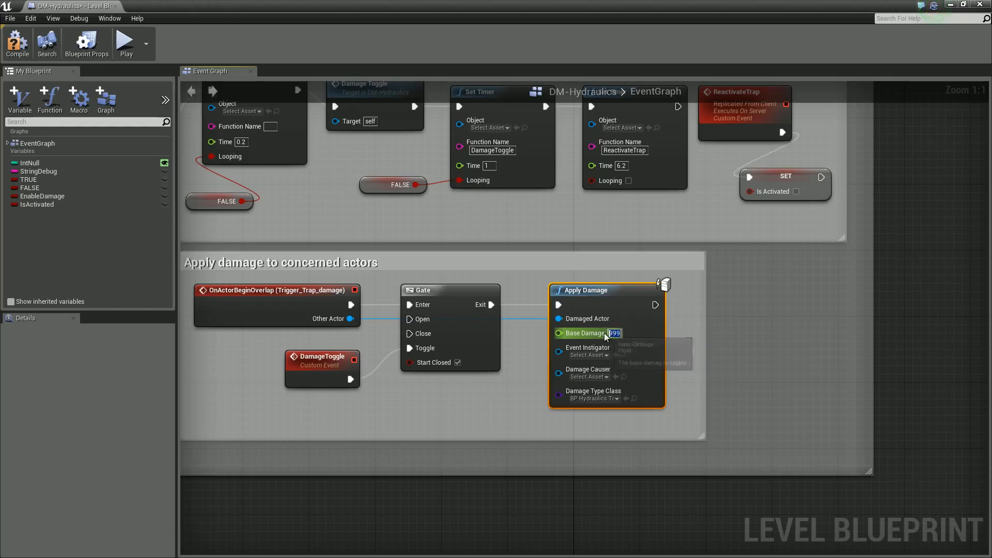
click(631, 339)
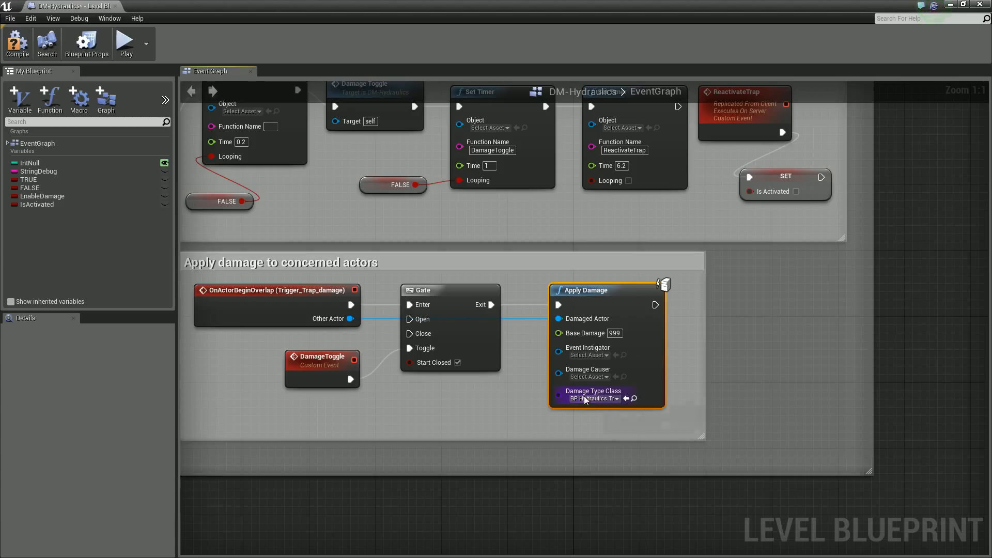
Step: Browse the Damage Type Class options of the Apply Damage node and close the list without choosing one
click(604, 398)
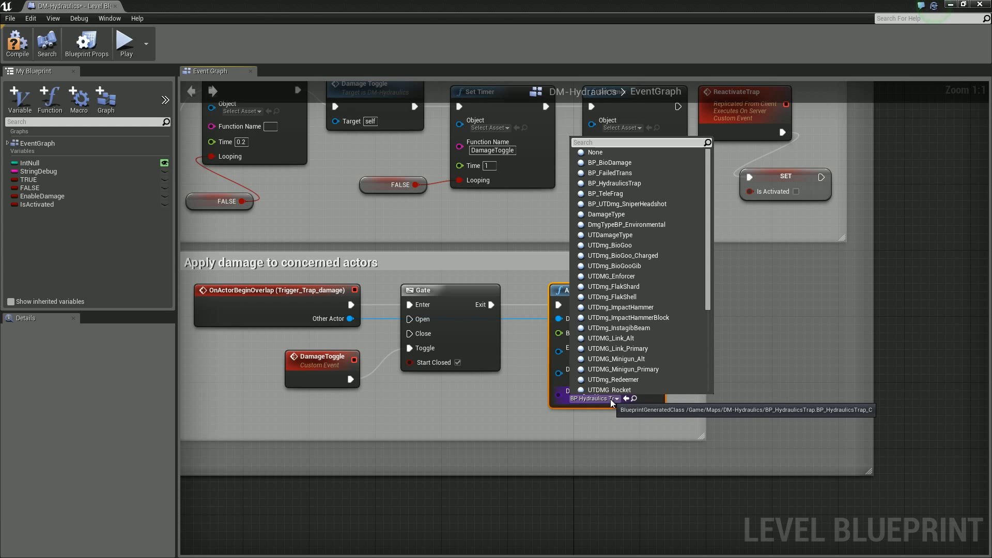
scroll(643, 372, down, 5)
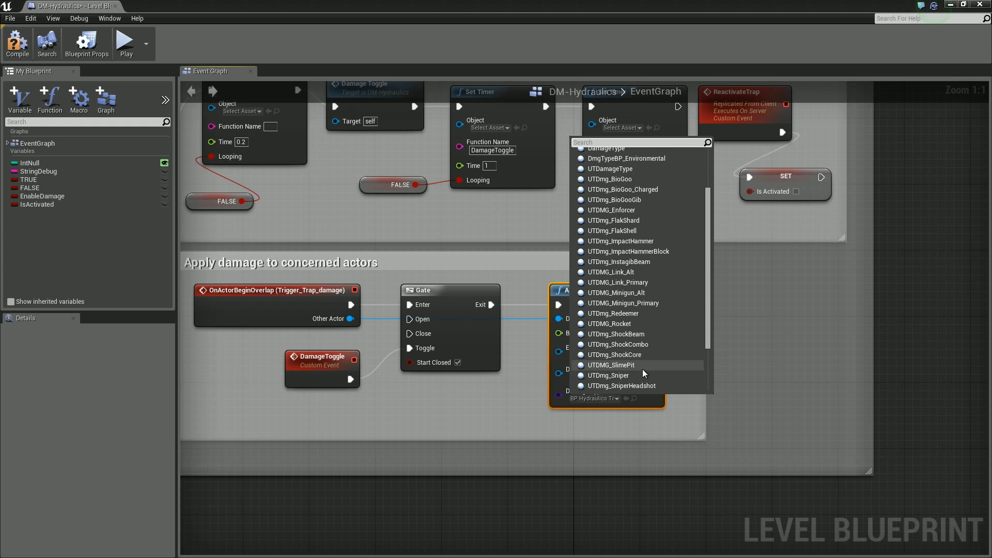
scroll(644, 373, up, 5)
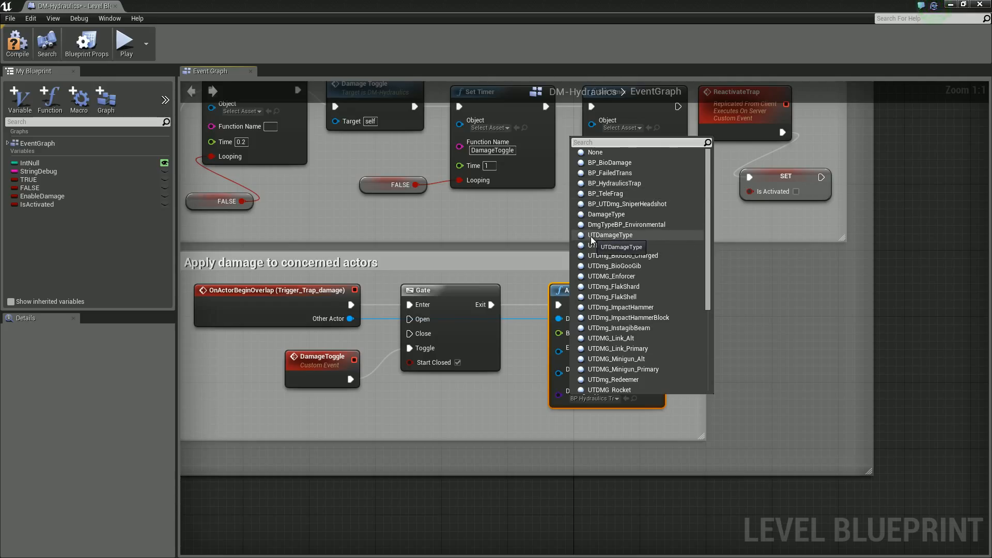
click(837, 282)
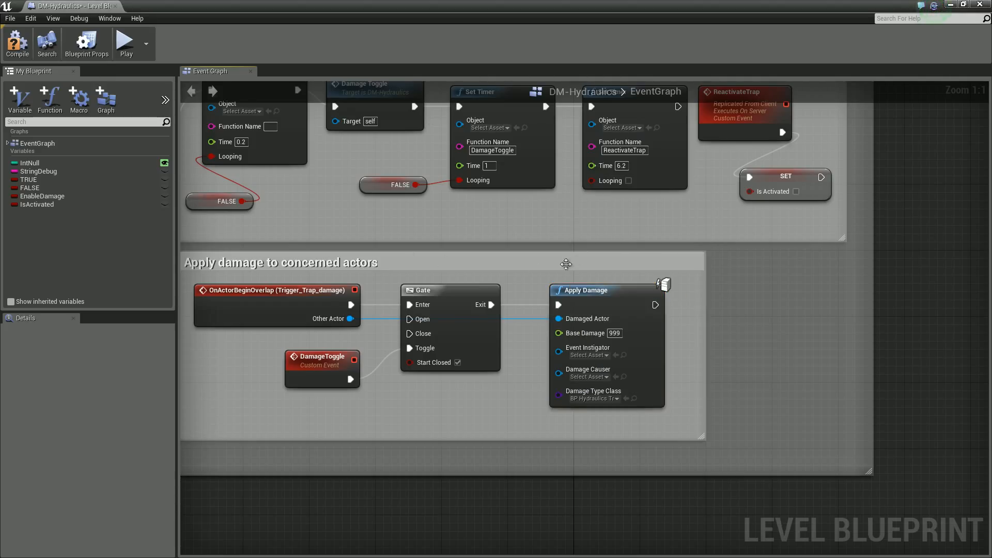
Step: Leave the Level Blueprint and open the BP_HydraulicsTrap damage type from the DM-Hydraulics folder
right_drag(754, 292, 960, 345)
scroll(824, 334, down, 3)
scroll(824, 334, up, 2)
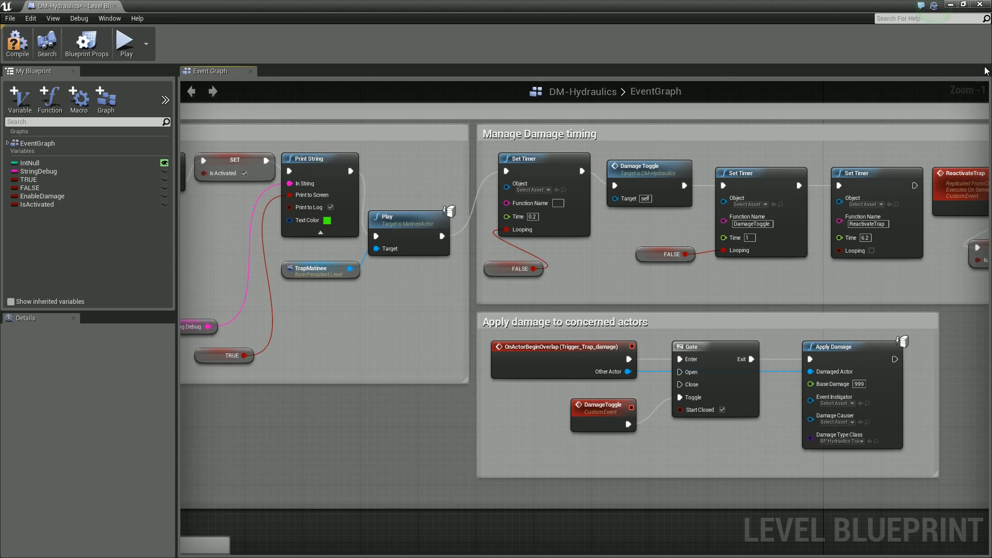
click(980, 4)
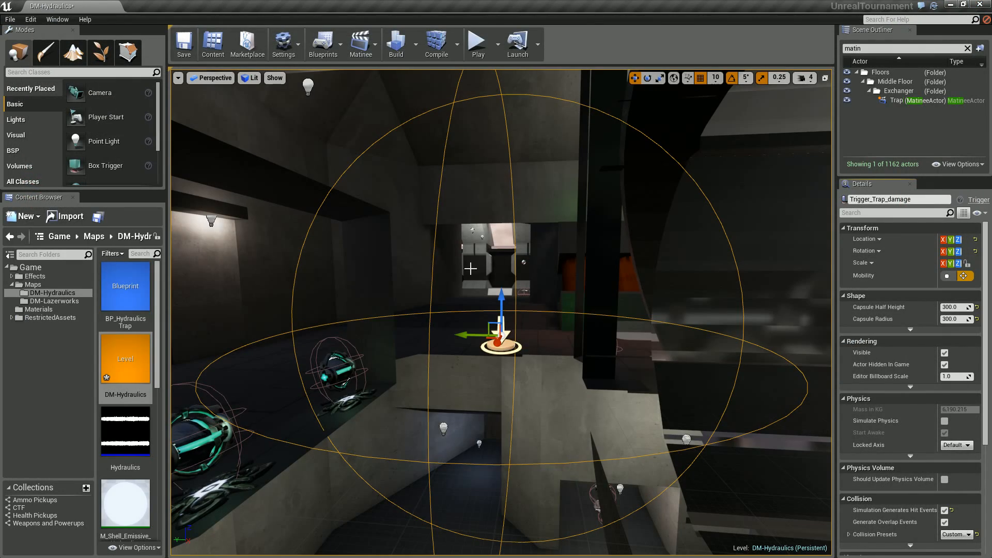
double_click(129, 287)
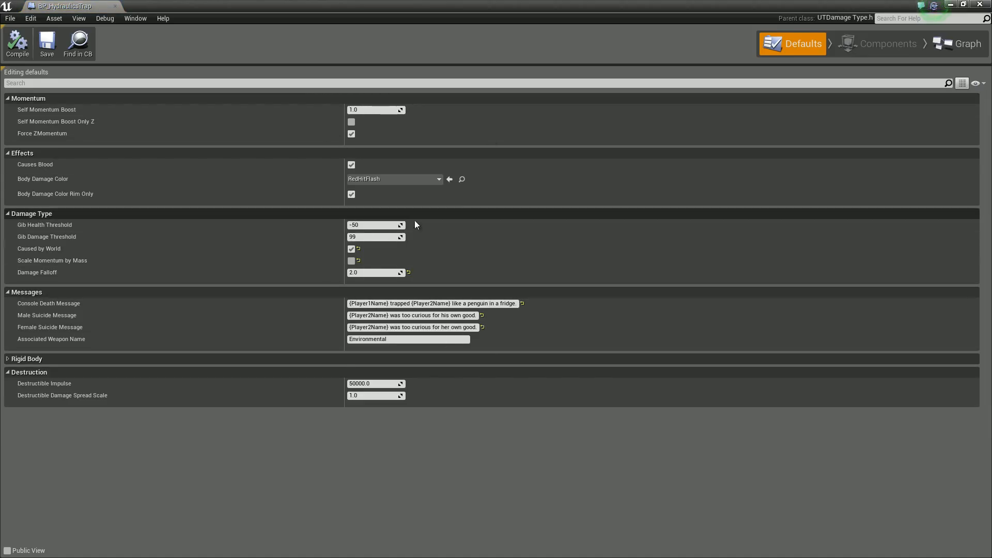
Step: Examine the Male and Female Suicide Message texts in the BP_HydraulicsTrap defaults and return to the level
click(406, 326)
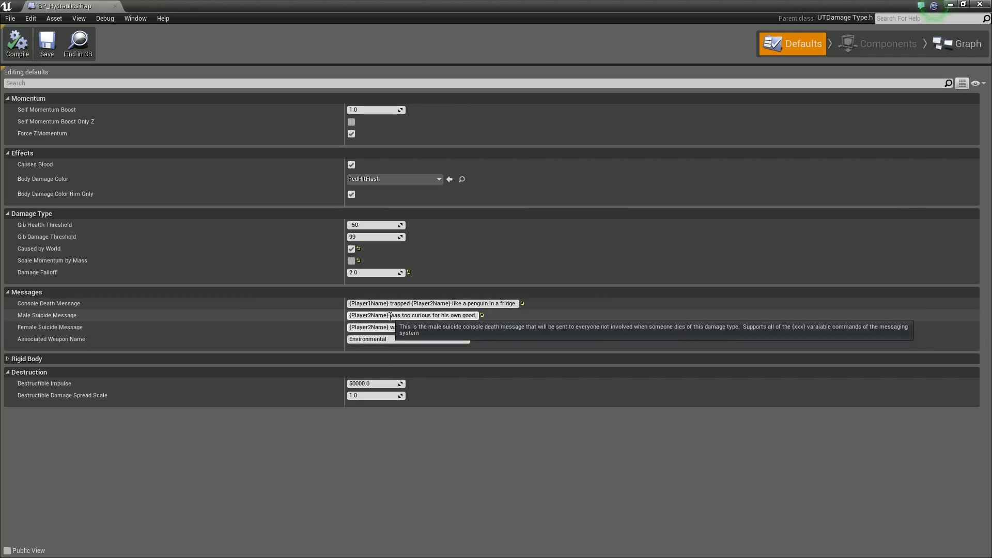
drag(391, 316, 478, 316)
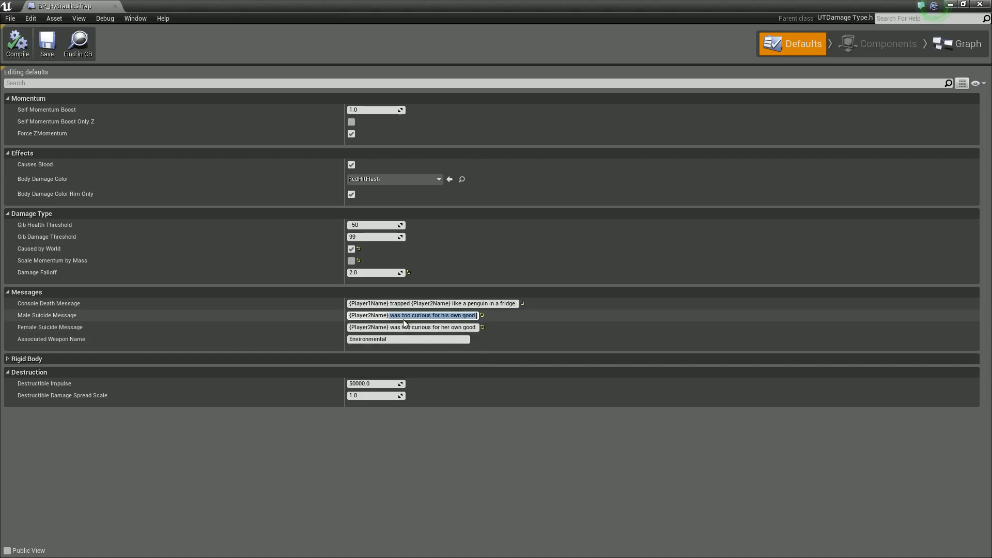
click(449, 315)
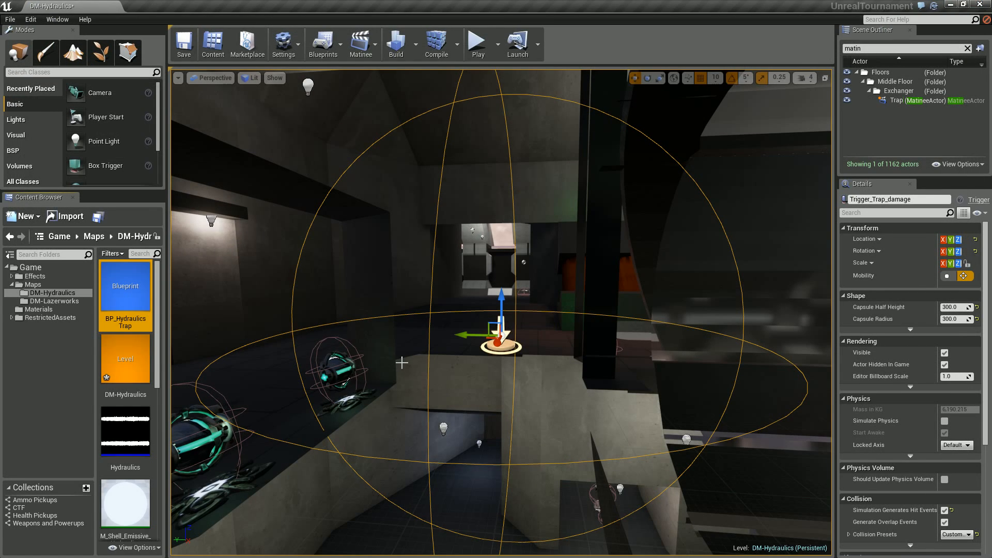
Step: Select the TrapMatinee actor between the trap's cylinders and examine its Play, Rewind and Blueprint settings
right_drag(414, 380, 346, 385)
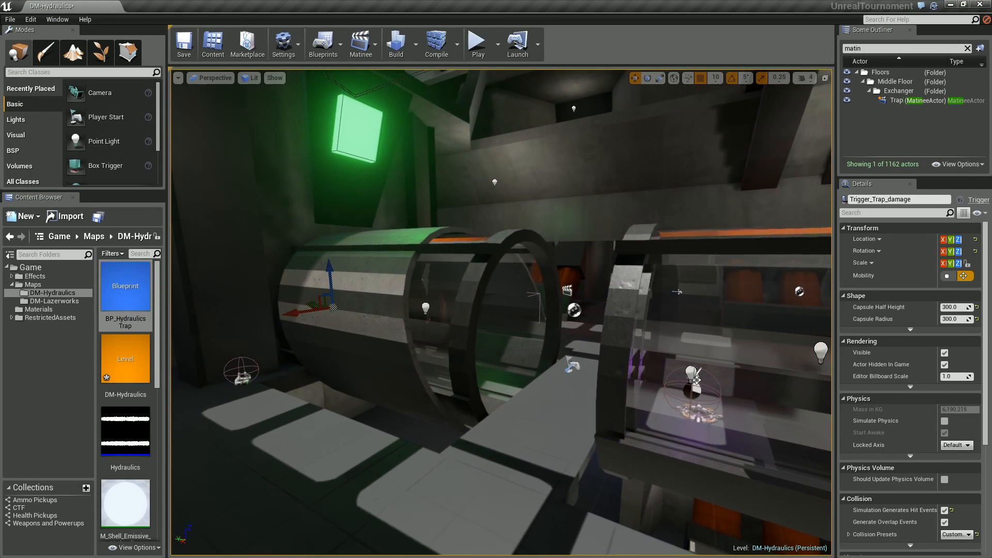
click(564, 290)
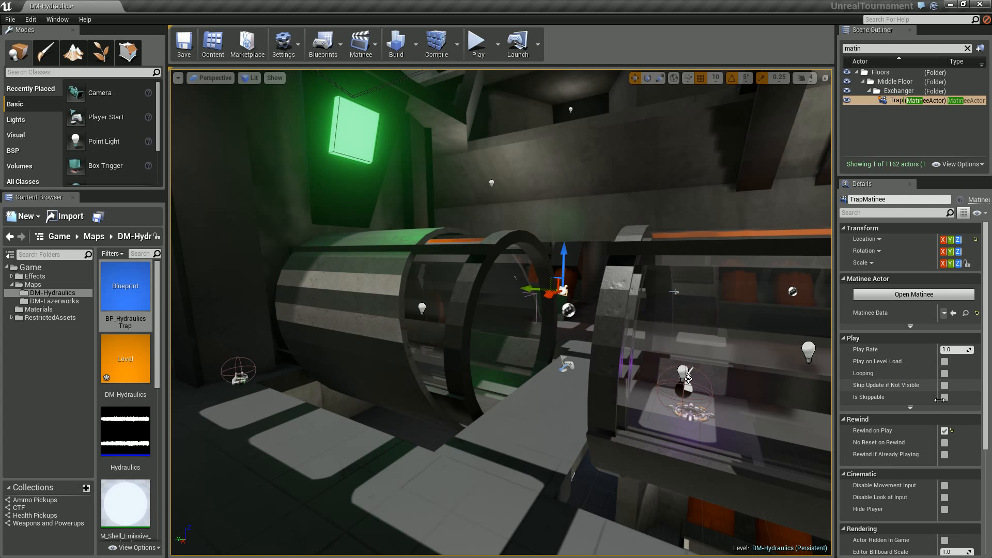
scroll(950, 407, down, 5)
scroll(944, 404, up, 3)
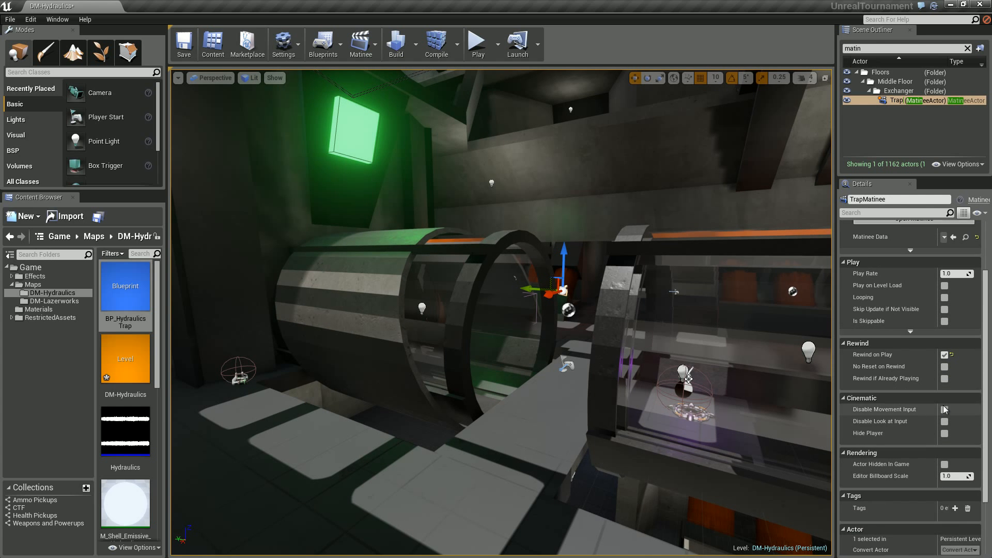
scroll(974, 459, down, 3)
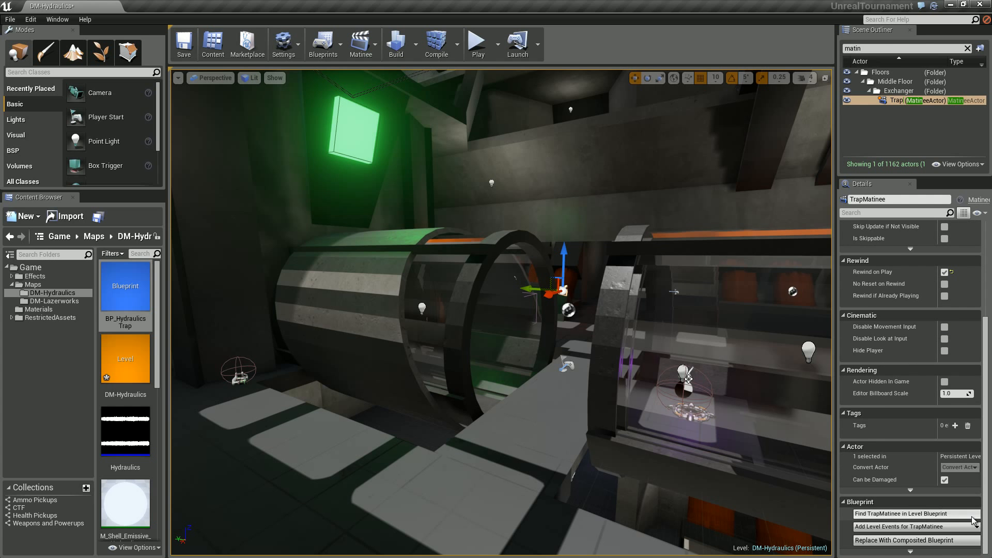
scroll(989, 385, up, 5)
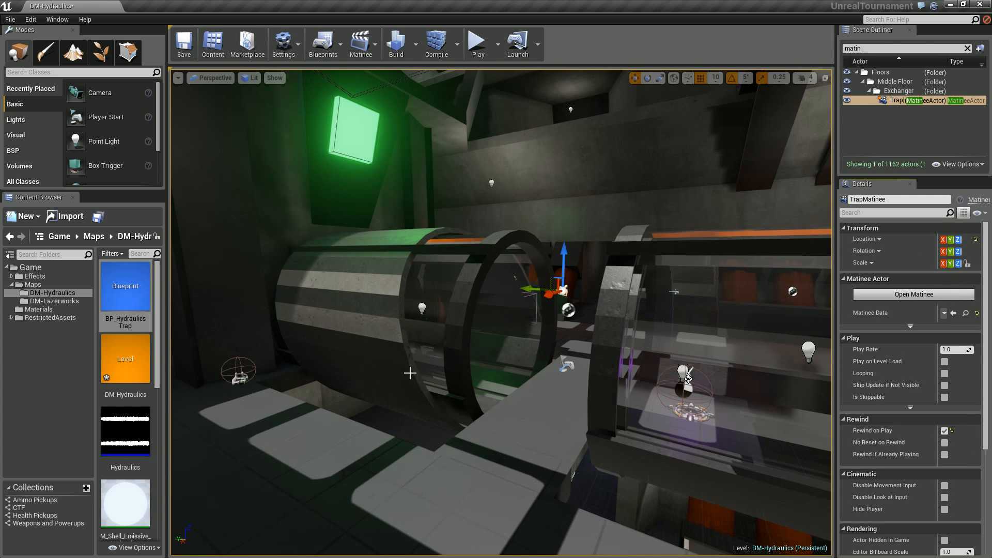
Step: Inspect the hydraulic trap in the level and select its Trigger_Trap_damage trigger
mouse_move(410, 372)
right_down()
mouse_move(421, 321)
mouse_move(410, 371)
mouse_move(422, 372)
right_up()
key(s)
key(w)
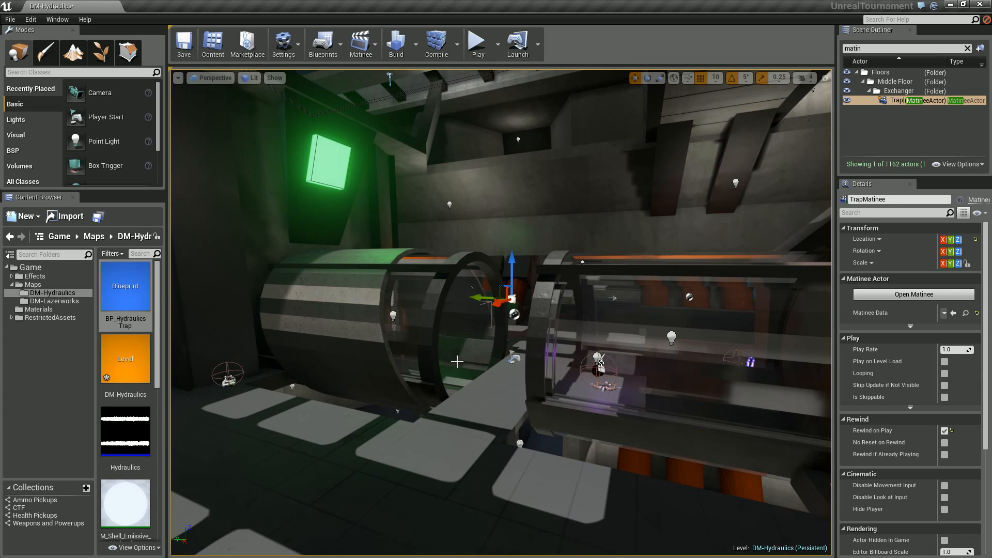
right_drag(325, 384, 338, 387)
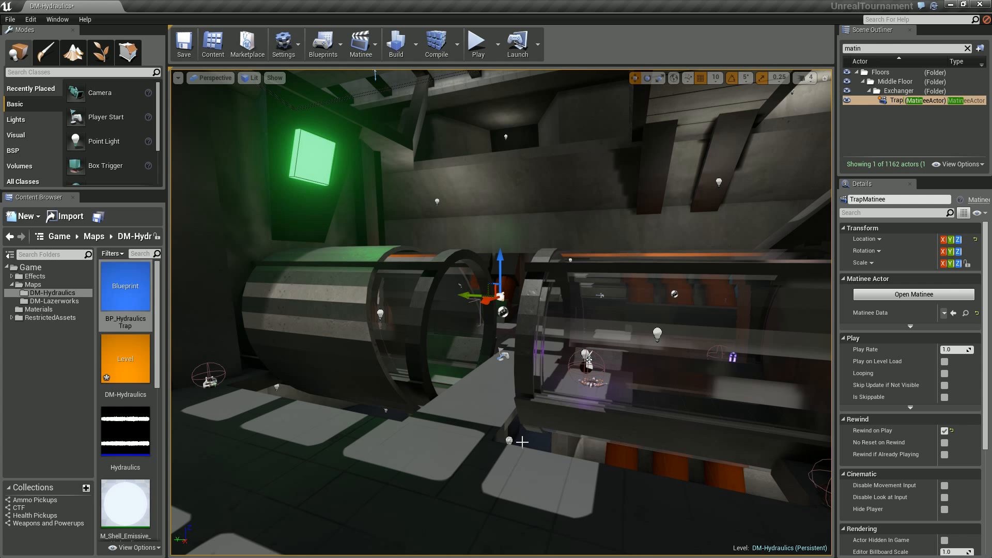
key(w)
right_drag(589, 359, 574, 372)
click(480, 403)
Step: Examine the trap's cylinders and the surrounding passage from several viewpoints around the damage trigger
right_drag(501, 418, 434, 419)
key(s)
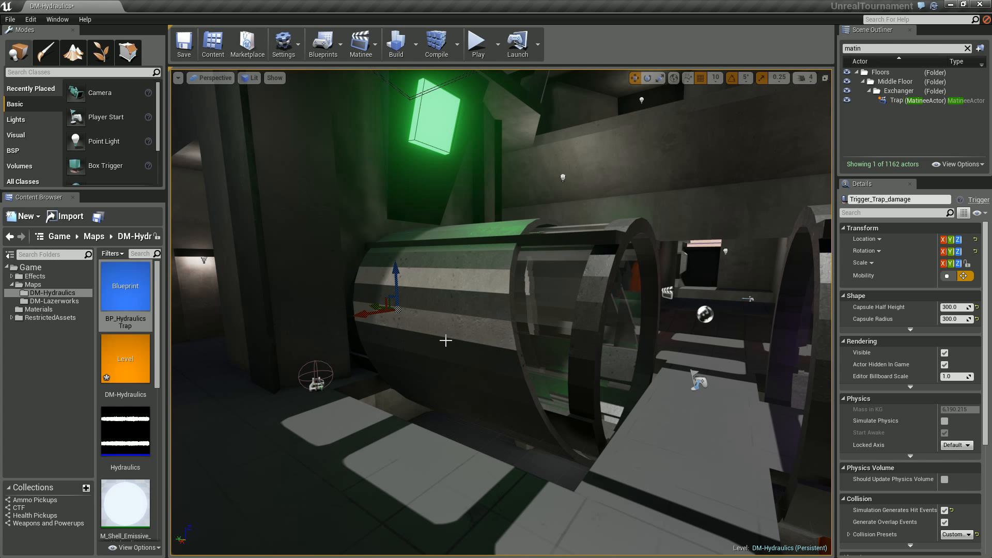
key(s)
right_drag(490, 451, 494, 421)
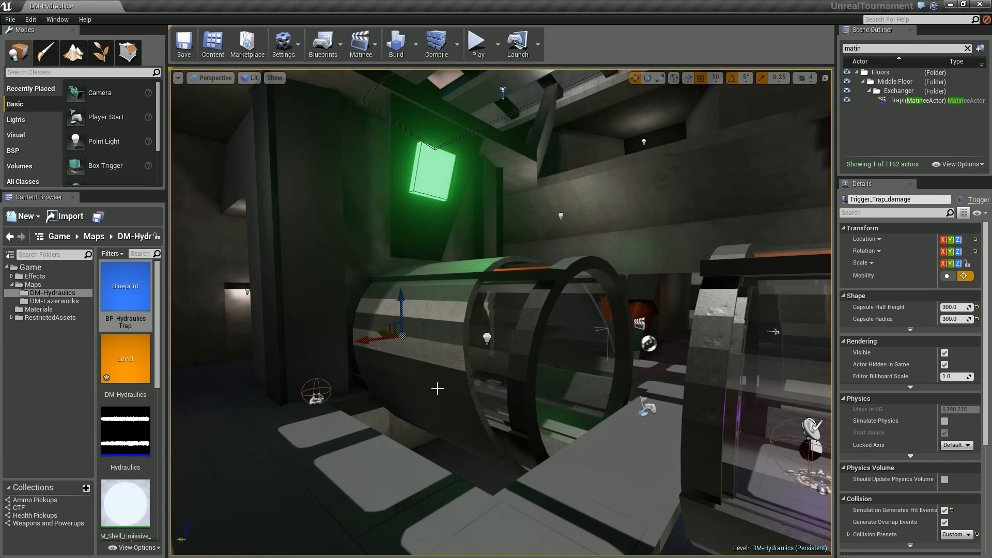
right_drag(438, 389, 568, 391)
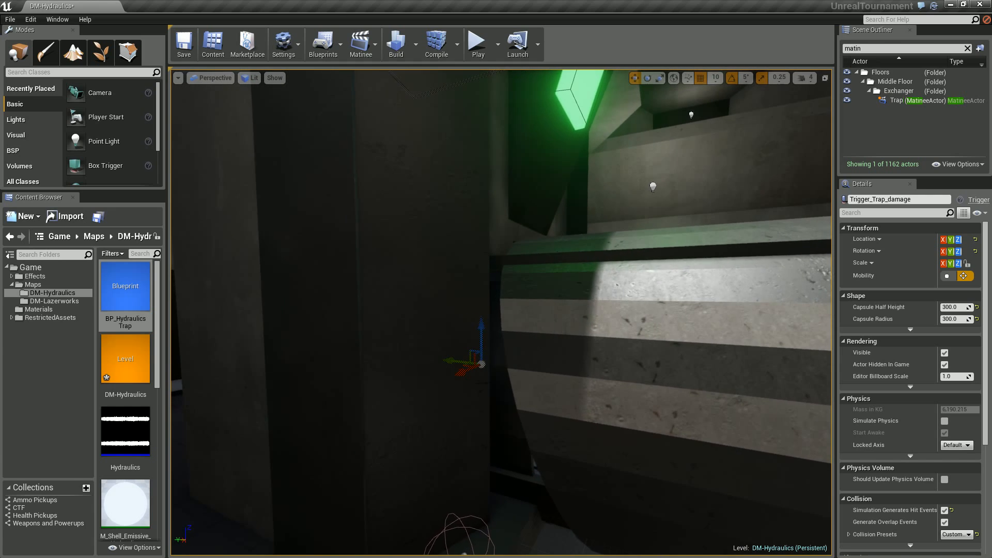
right_drag(471, 420, 545, 417)
key(s)
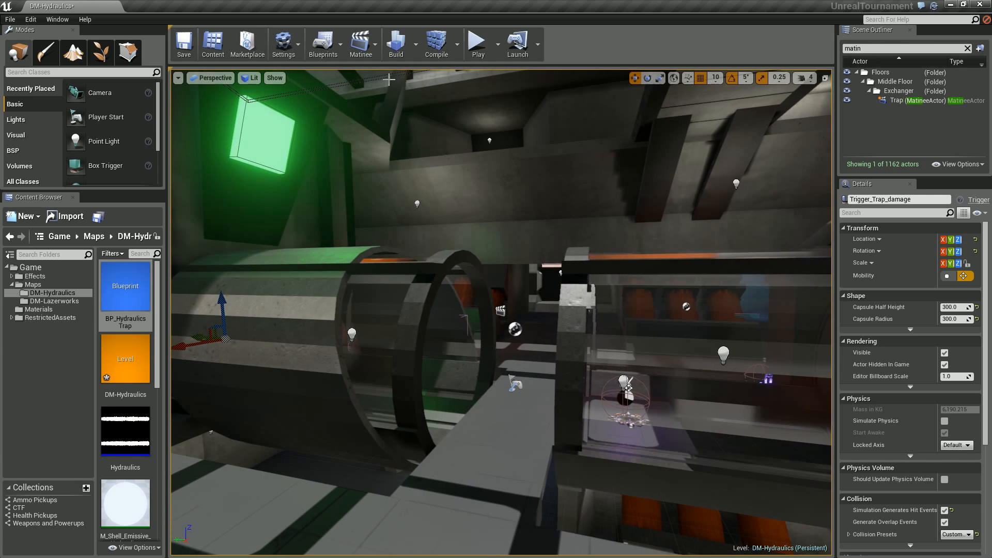
Step: Open the Level Blueprint and highlight the Manage Damage timing, Apply damage to concerned actors and Trap Control comment groups in turn
click(340, 46)
click(357, 73)
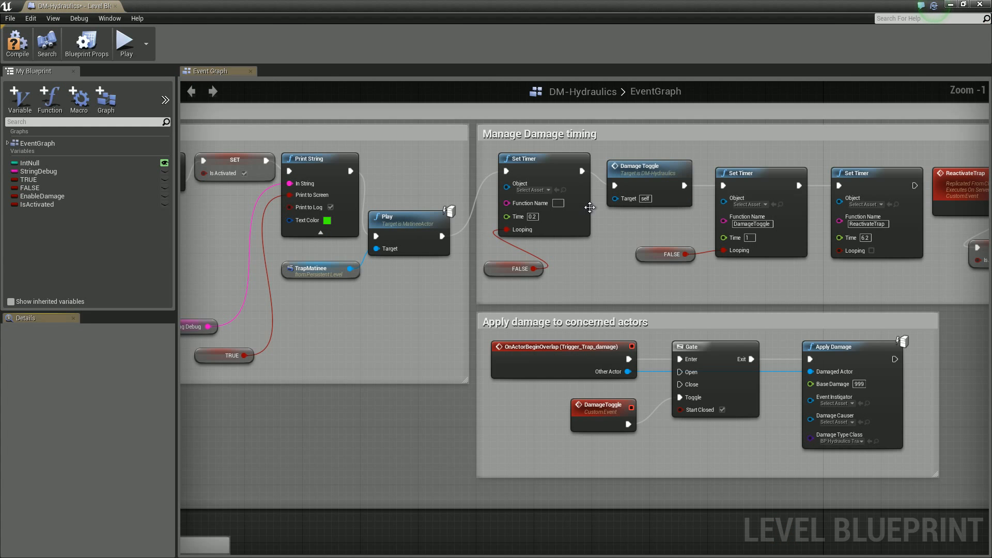
scroll(578, 268, down, 3)
scroll(575, 263, up, 3)
click(543, 171)
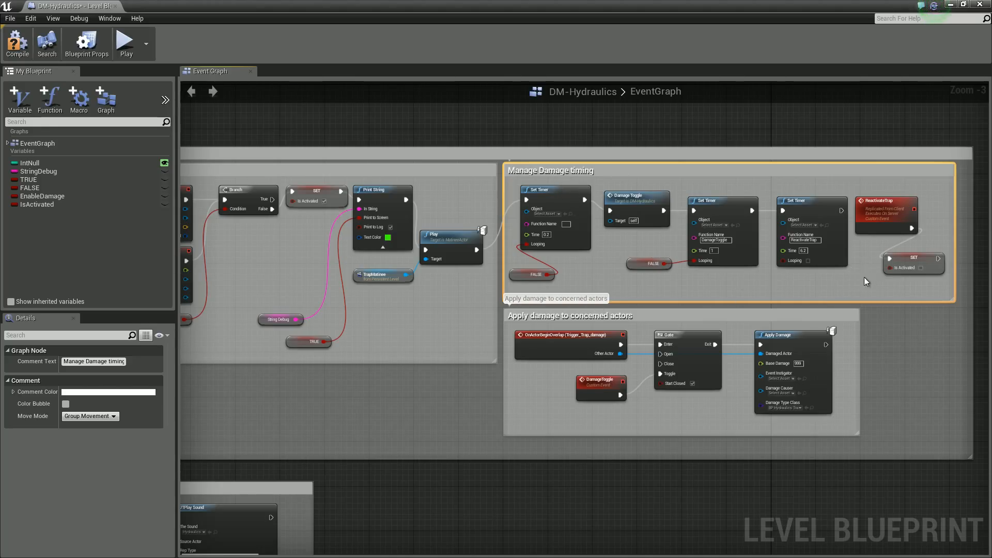
click(577, 312)
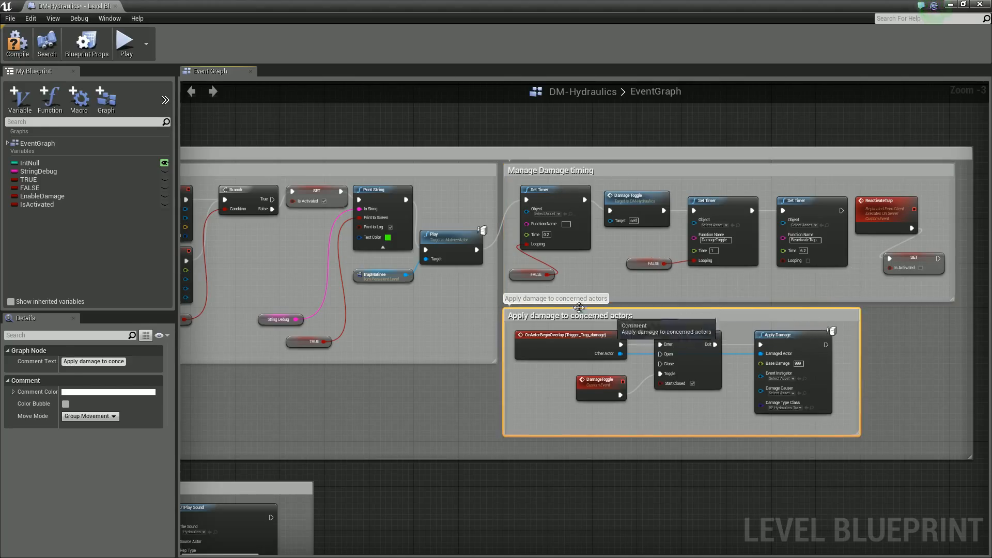
ctrl+click(371, 167)
right_drag(521, 346, 627, 355)
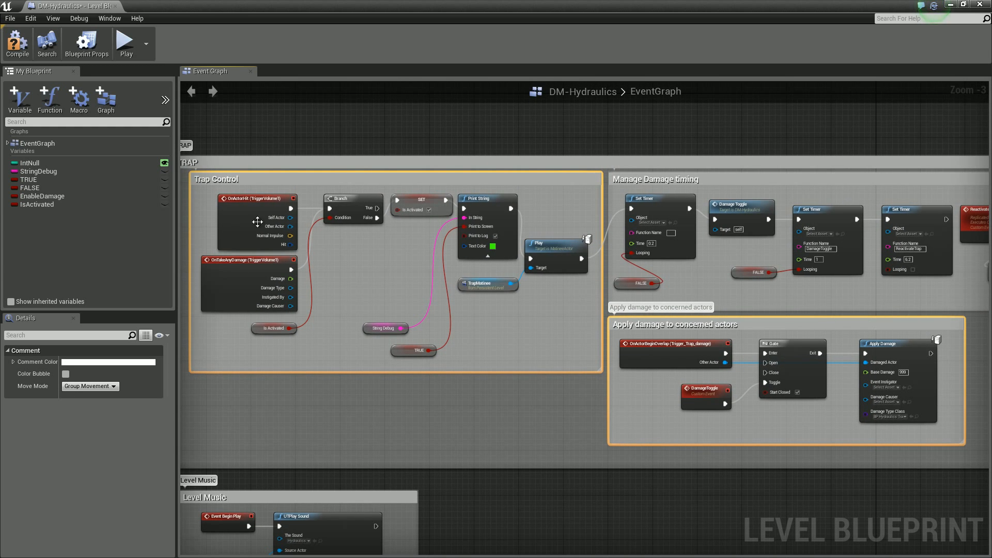
Step: Clear the comment selection to review the whole TRAP and Level Music graph, and return to the level viewport
right_drag(519, 419, 508, 342)
scroll(525, 318, down, 1)
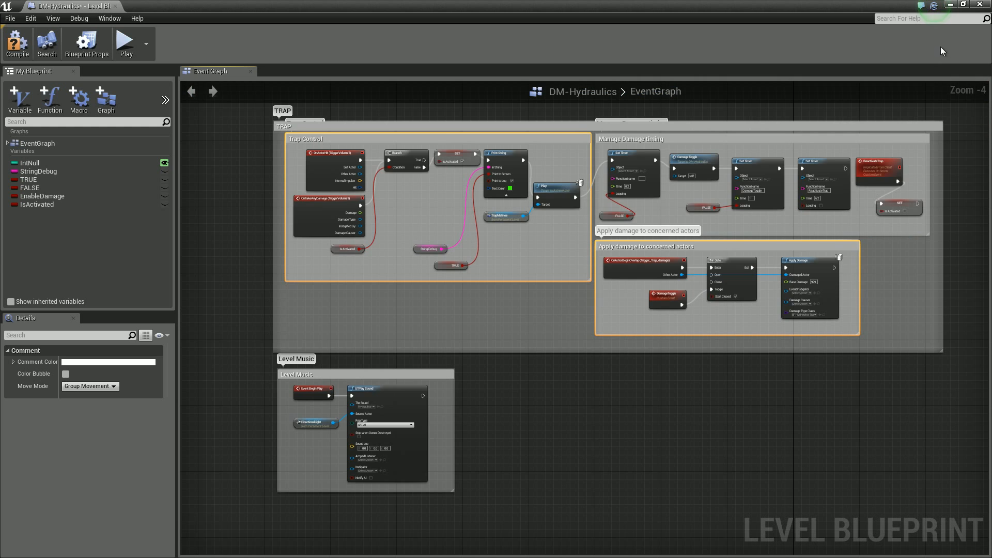
right_drag(834, 98, 816, 132)
click(816, 132)
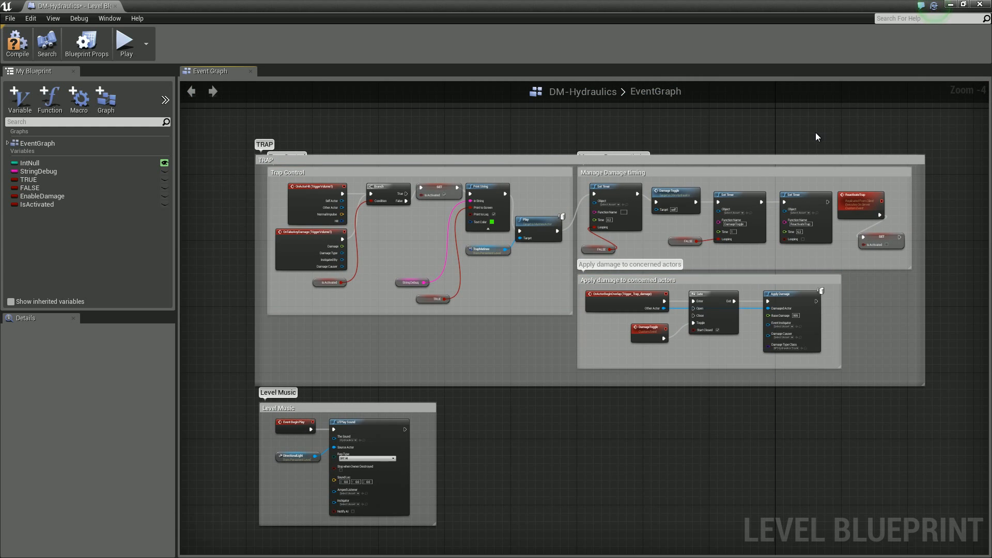
scroll(563, 282, up, 1)
scroll(537, 325, down, 1)
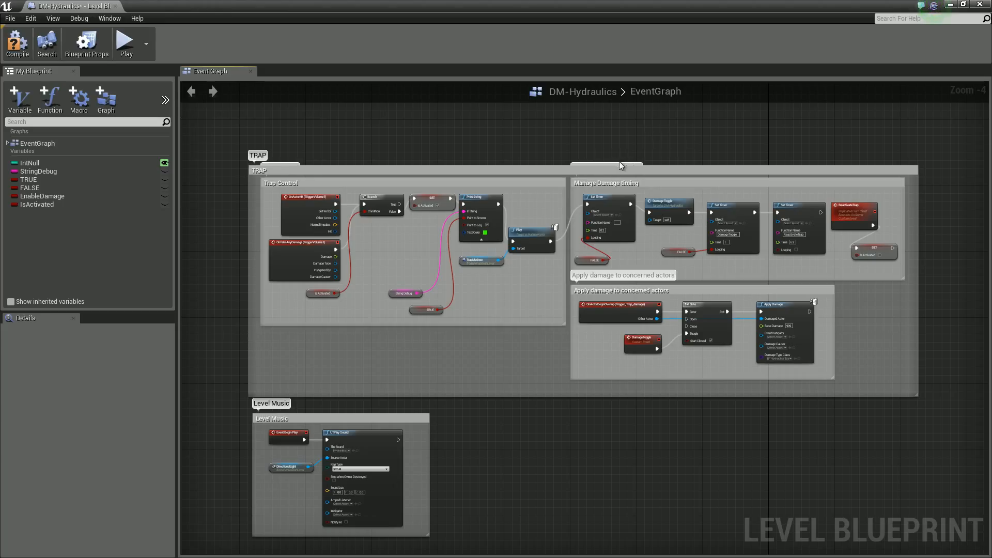
right_drag(968, 167, 966, 146)
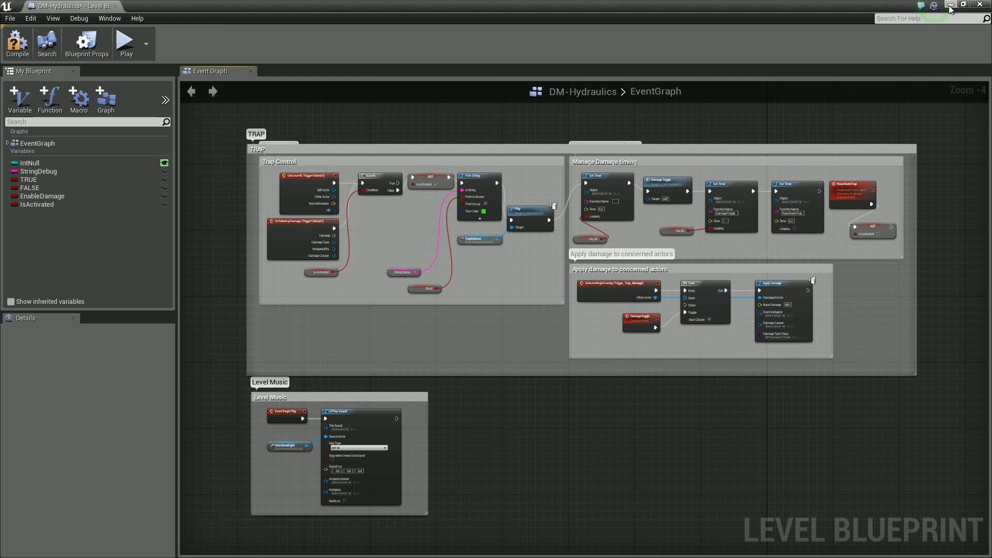
click(951, 6)
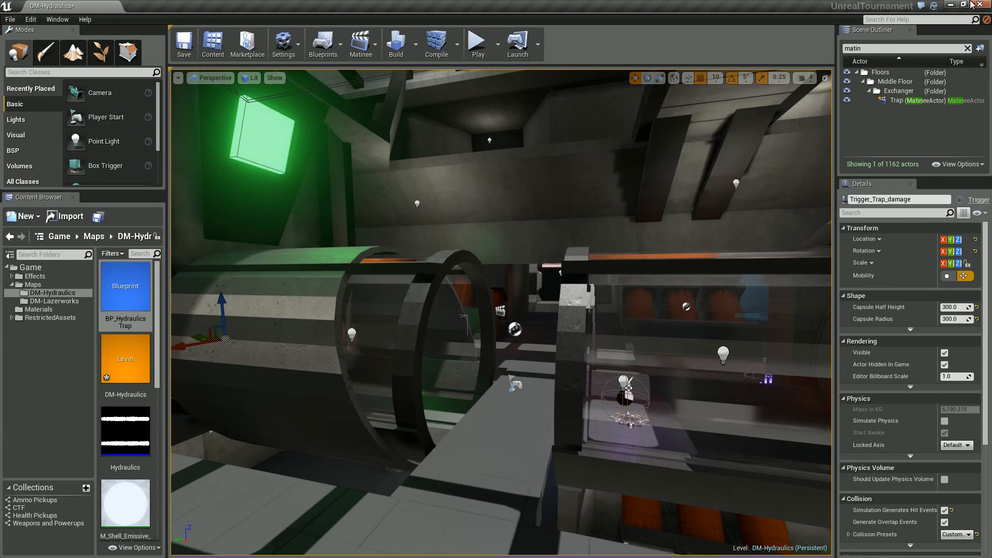